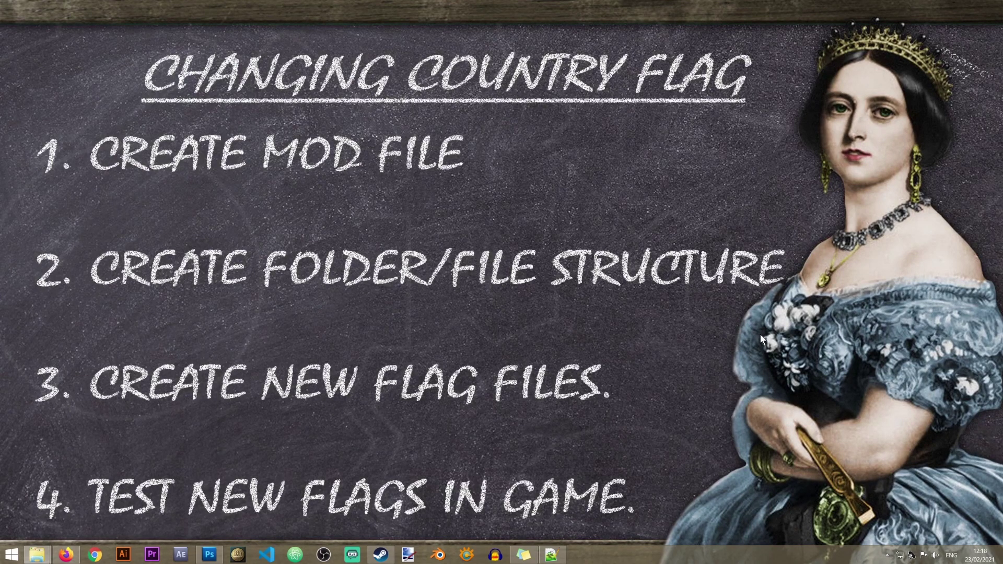
- Bring up the File Explorer window showing the Victoria 2 mod's flag_mod folder
{"action": "left_click", "coordinate": [36, 511]}
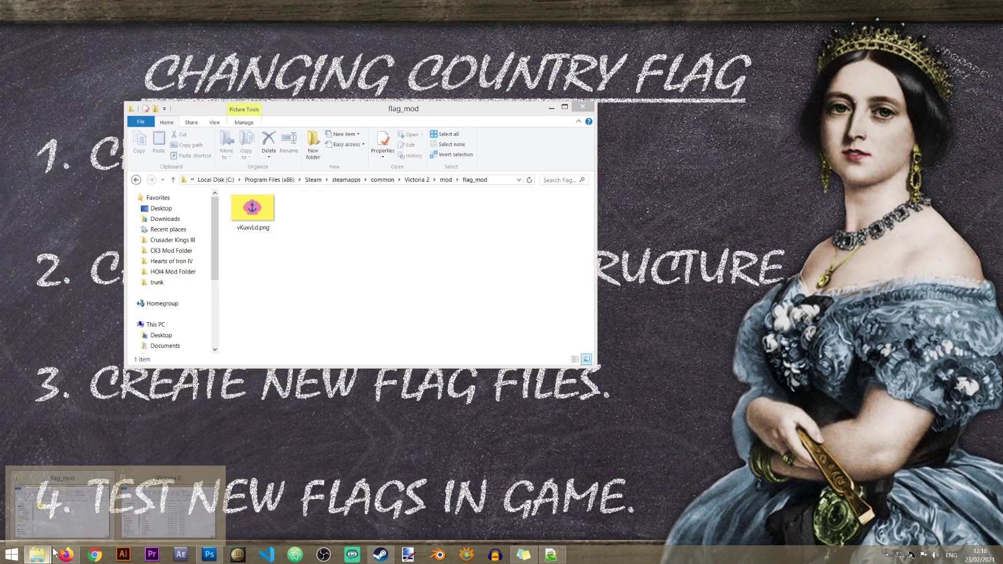
- Place the Victoria 2 game folder window lower right and the flag_mod window top left
{"action": "left_click", "coordinate": [167, 502]}
{"action": "left_click_drag", "start_coordinate": [275, 121], "coordinate": [537, 190]}
{"action": "left_click_drag", "start_coordinate": [449, 104], "coordinate": [349, 57]}
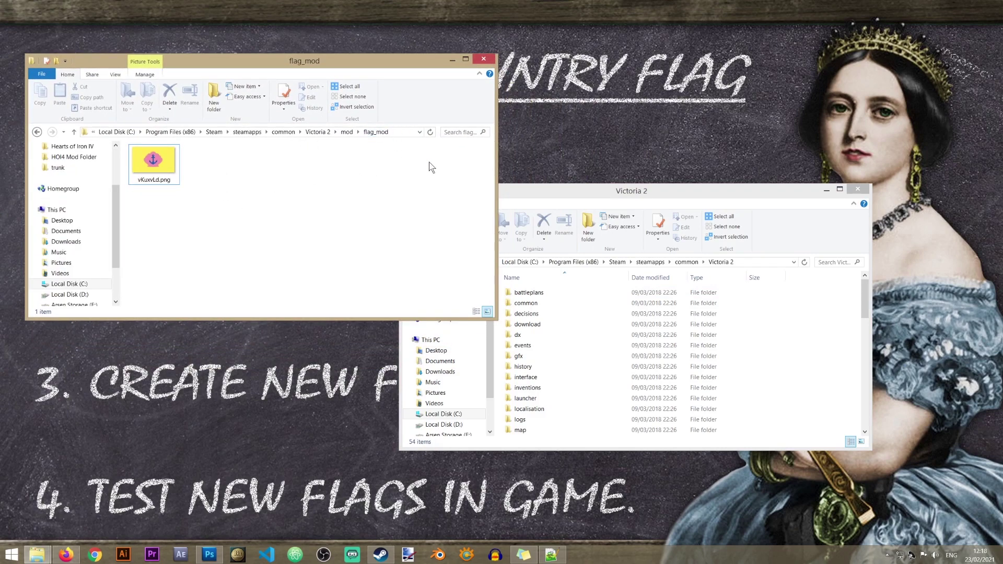
{"action": "left_click", "coordinate": [637, 192]}
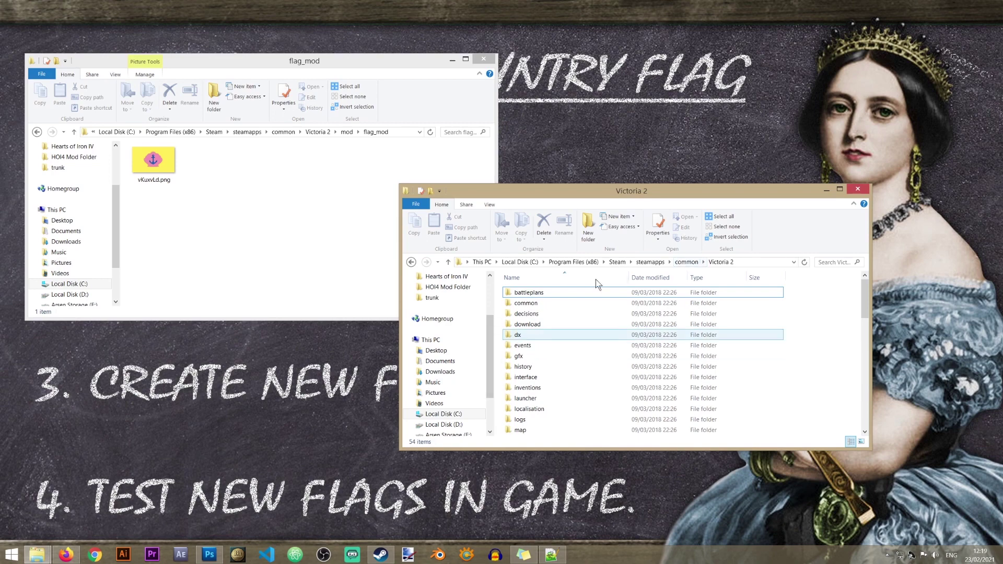
{"action": "left_click", "coordinate": [518, 356]}
{"action": "left_click", "coordinate": [225, 235]}
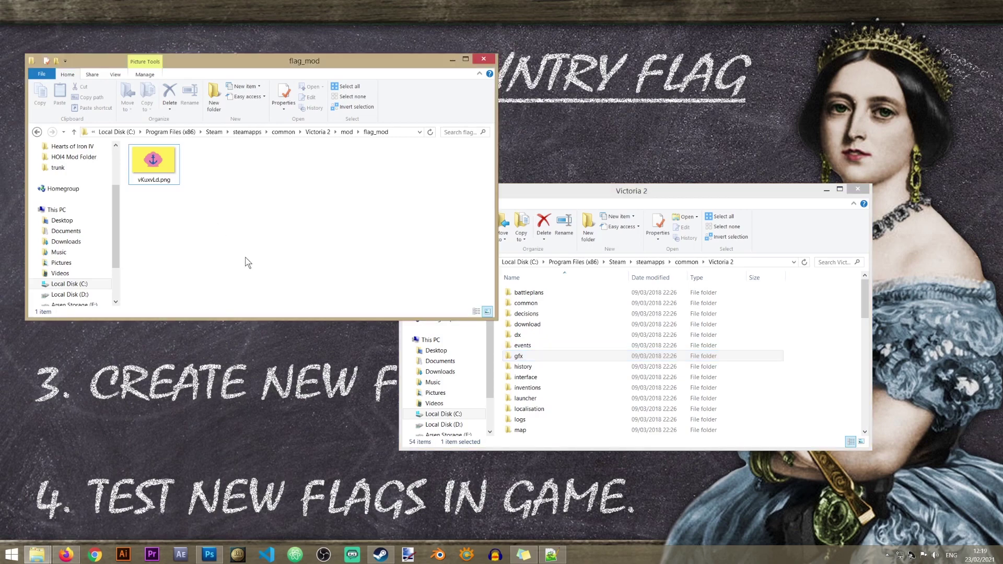
{"action": "right_click", "coordinate": [211, 244]}
- Create a new folder named gfx inside flag_mod
{"action": "left_click", "coordinate": [353, 192]}
{"action": "left_click", "coordinate": [347, 132]}
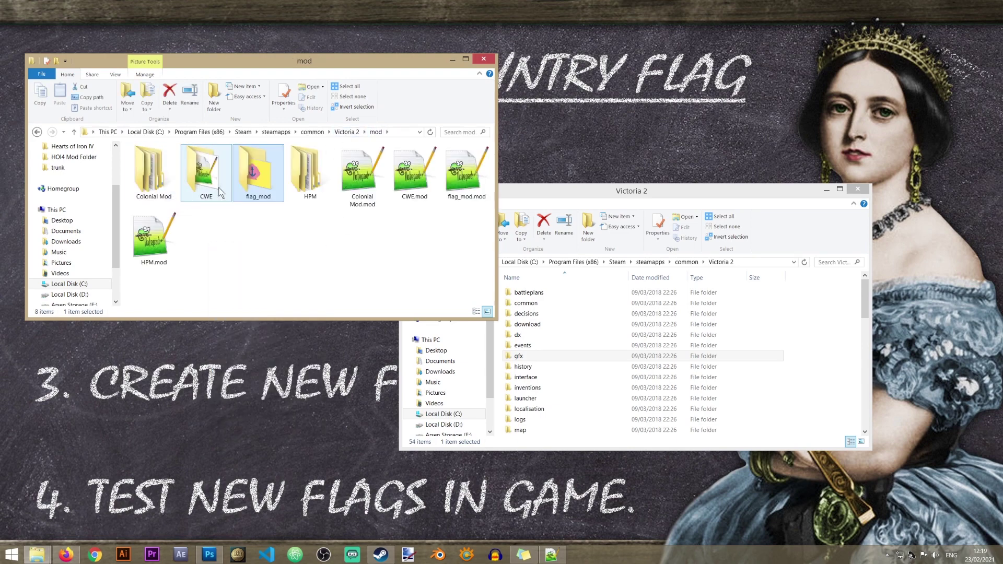
{"action": "double_click", "coordinate": [258, 184]}
{"action": "right_click", "coordinate": [217, 230]}
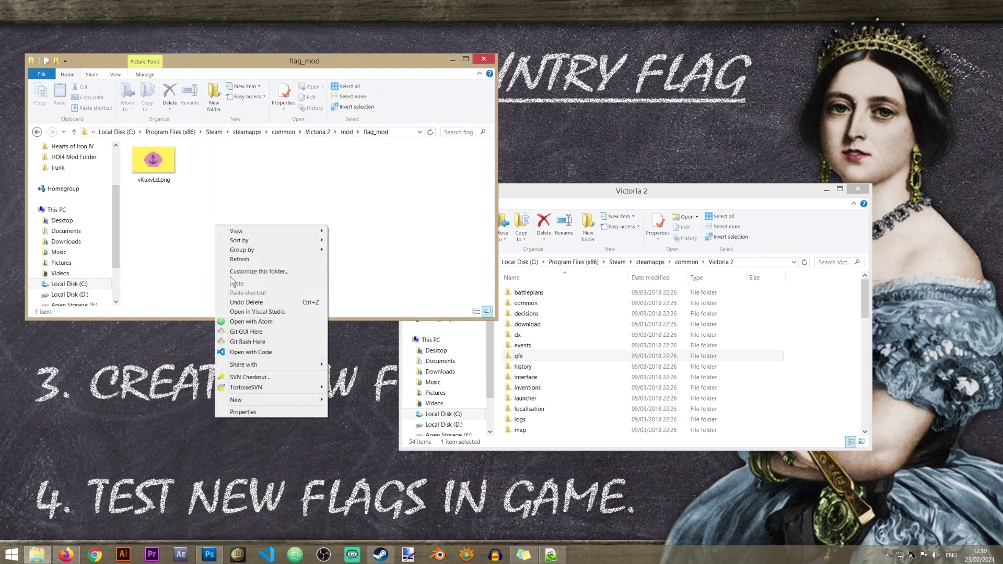
{"action": "mouse_move", "coordinate": [302, 400]}
{"action": "left_click", "coordinate": [347, 401]}
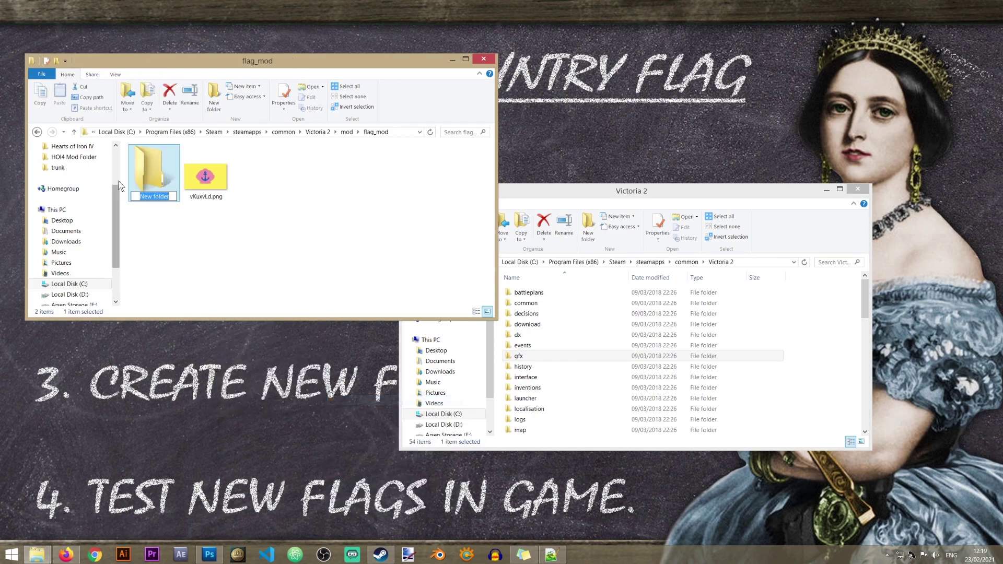
{"action": "type", "text": "gfx"}
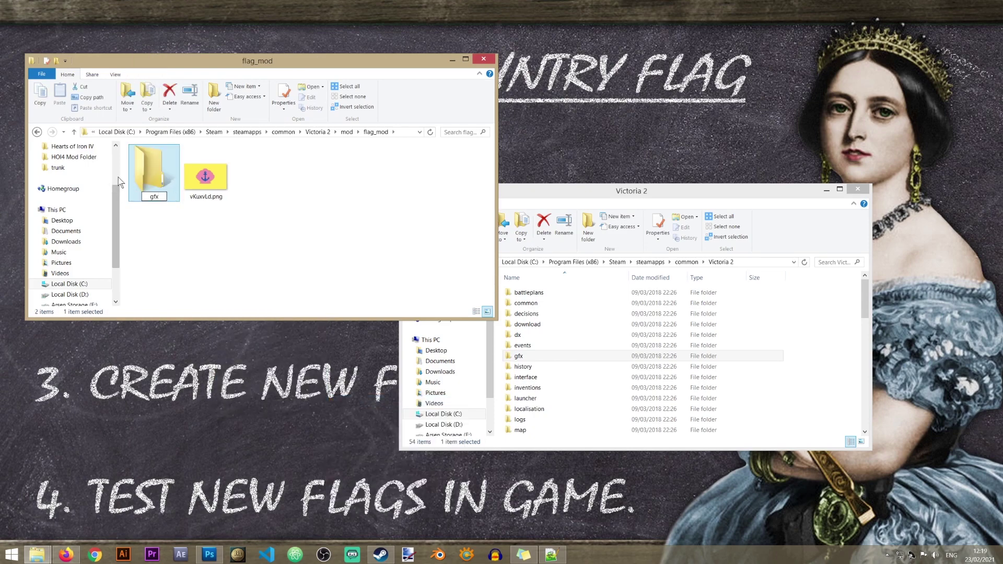
{"action": "key", "text": "Return"}
{"action": "key", "text": "Return"}
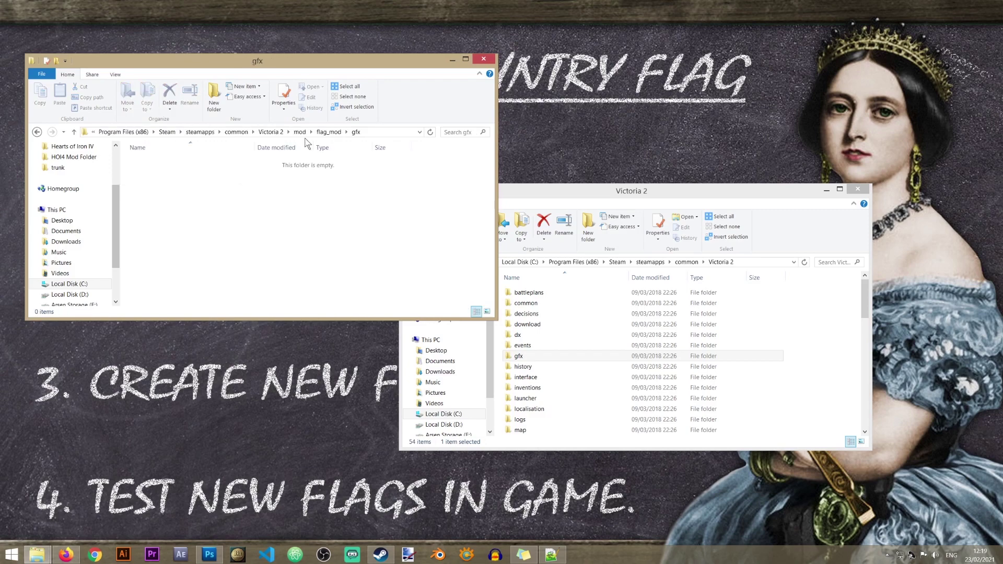
- Create and open a flags folder inside the mod's gfx, and open the game's gfx\flags
{"action": "double_click", "coordinate": [554, 355]}
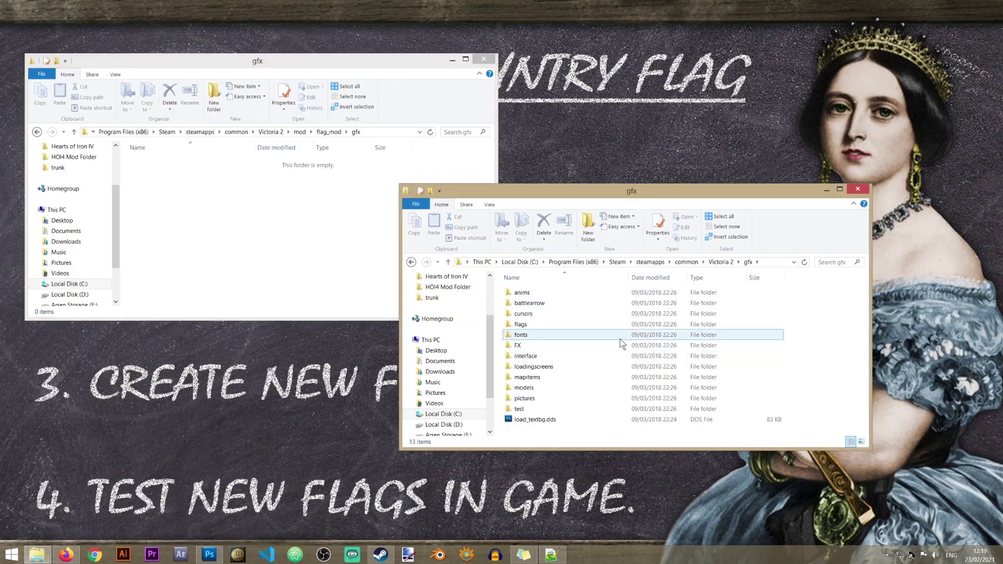
{"action": "left_click", "coordinate": [561, 327]}
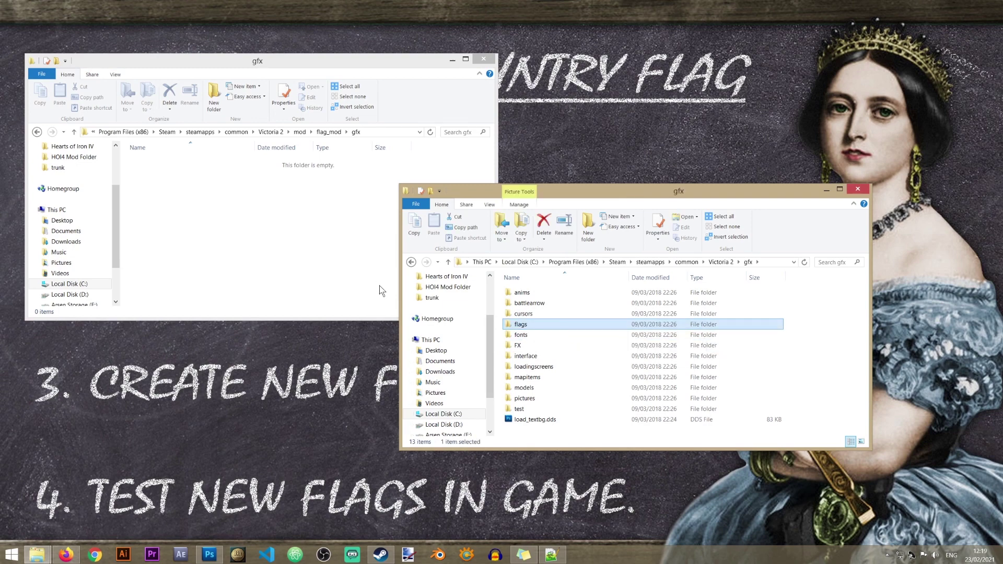
{"action": "right_click", "coordinate": [266, 249]}
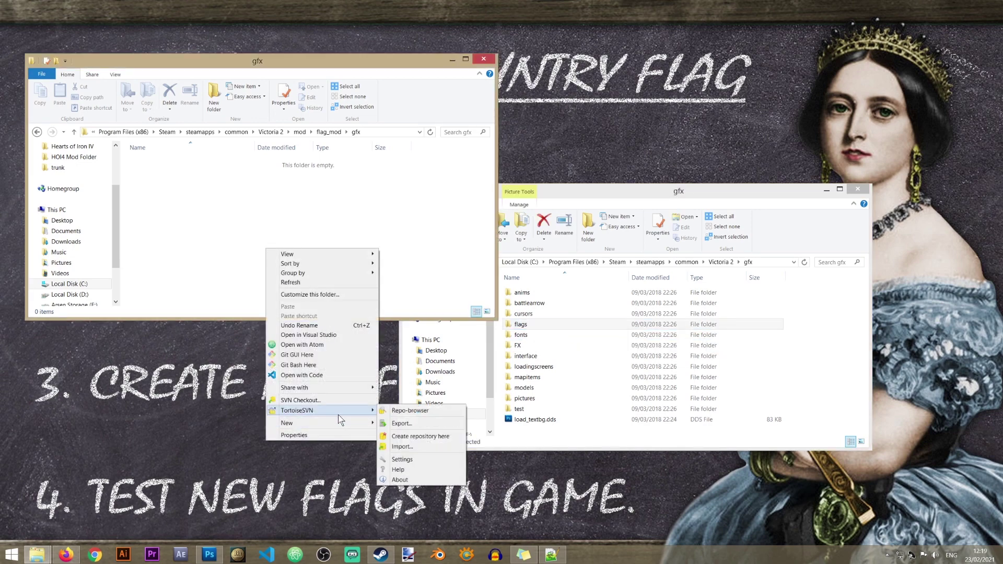
{"action": "mouse_move", "coordinate": [360, 422]}
{"action": "left_click", "coordinate": [400, 422]}
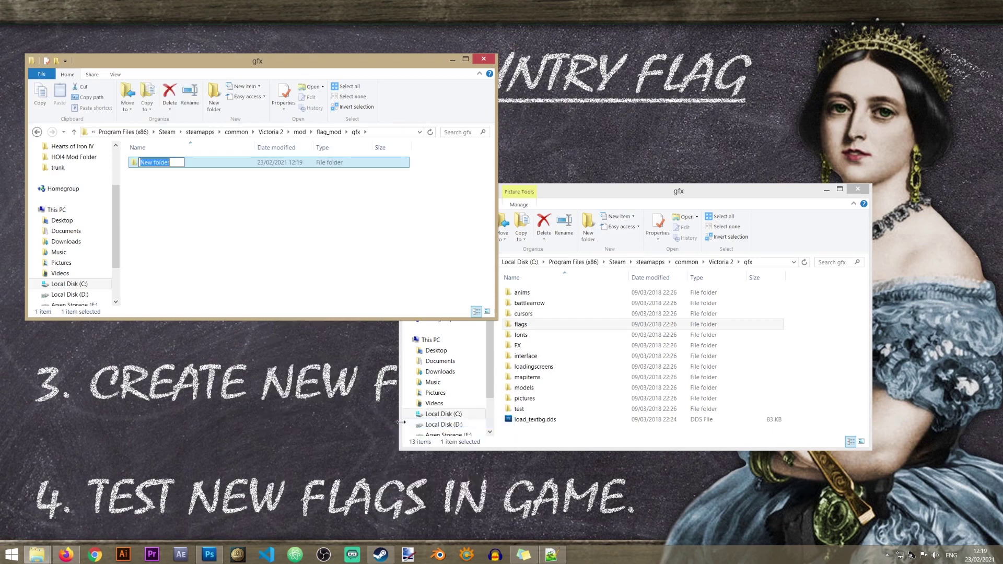
{"action": "type", "text": "flags"}
{"action": "key", "text": "Return"}
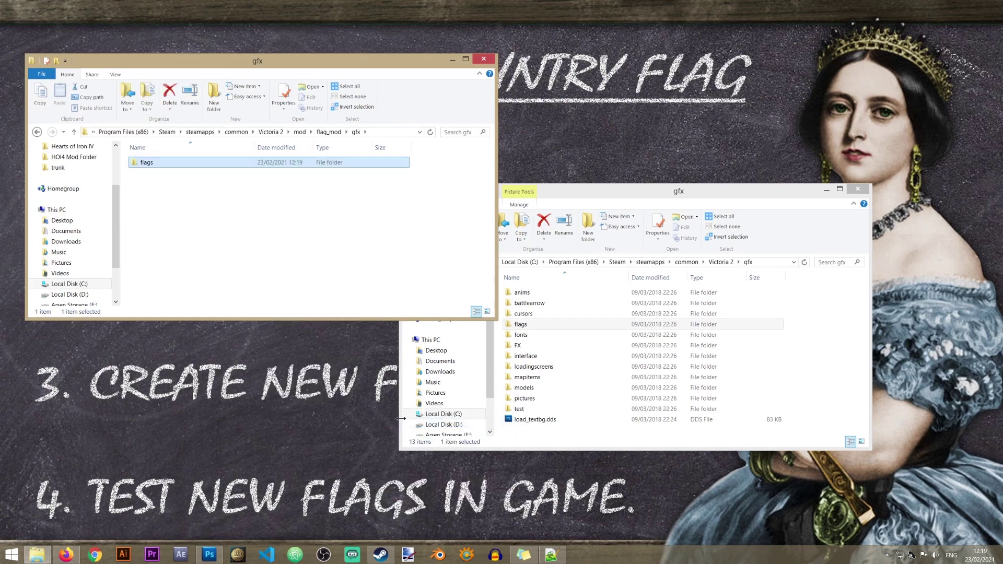
{"action": "key", "text": "Return"}
{"action": "double_click", "coordinate": [574, 324]}
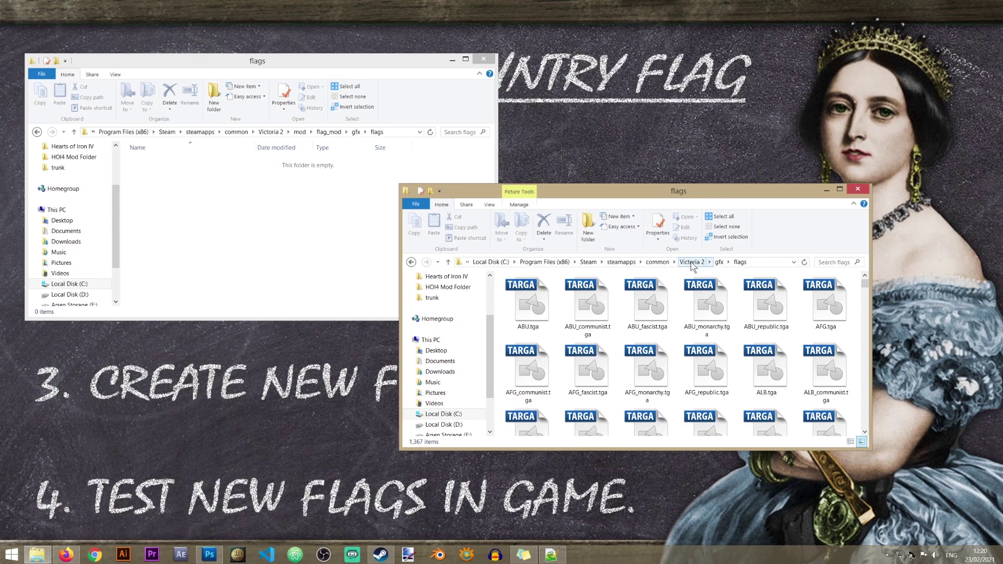
- Search the game's history\countries folder for 'hait' to find Haiti's tag, HAI
{"action": "left_click", "coordinate": [692, 263]}
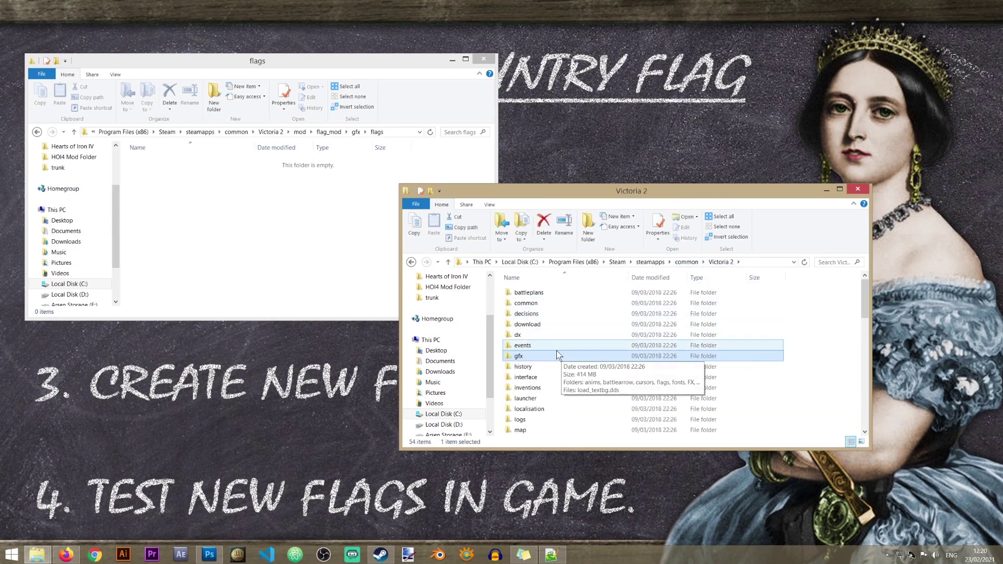
{"action": "double_click", "coordinate": [553, 367]}
{"action": "left_click", "coordinate": [539, 297]}
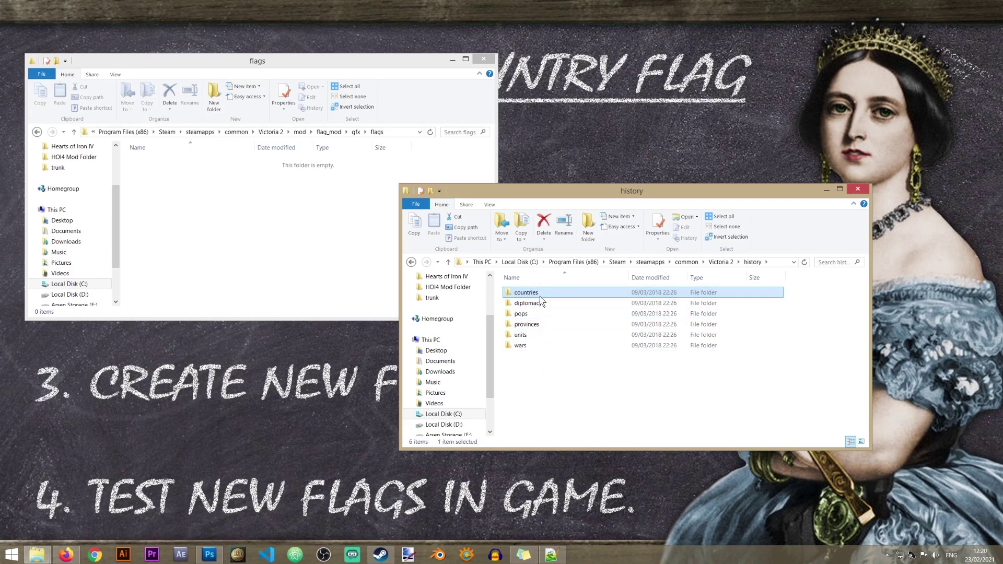
{"action": "double_click", "coordinate": [539, 296]}
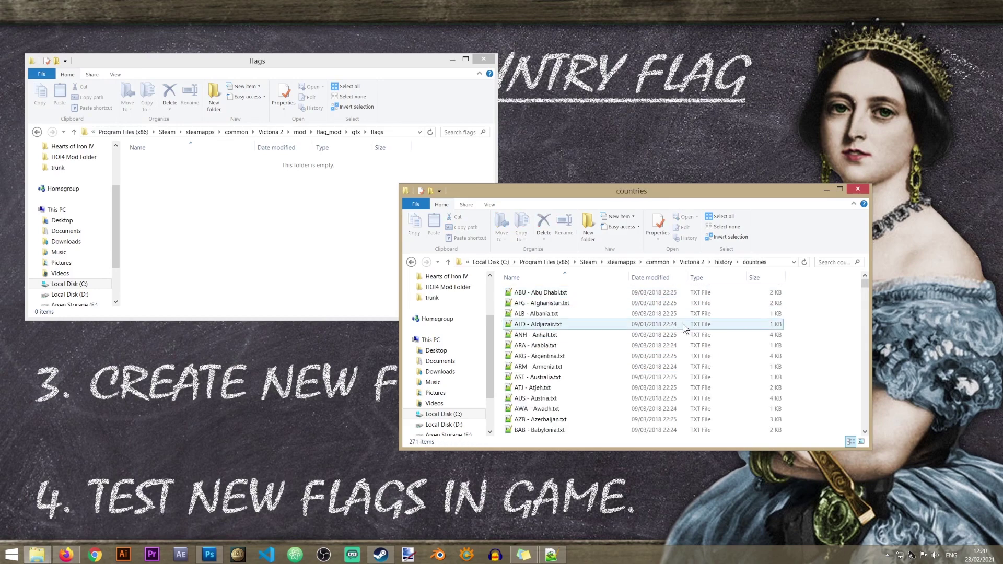
{"action": "left_click", "coordinate": [834, 263]}
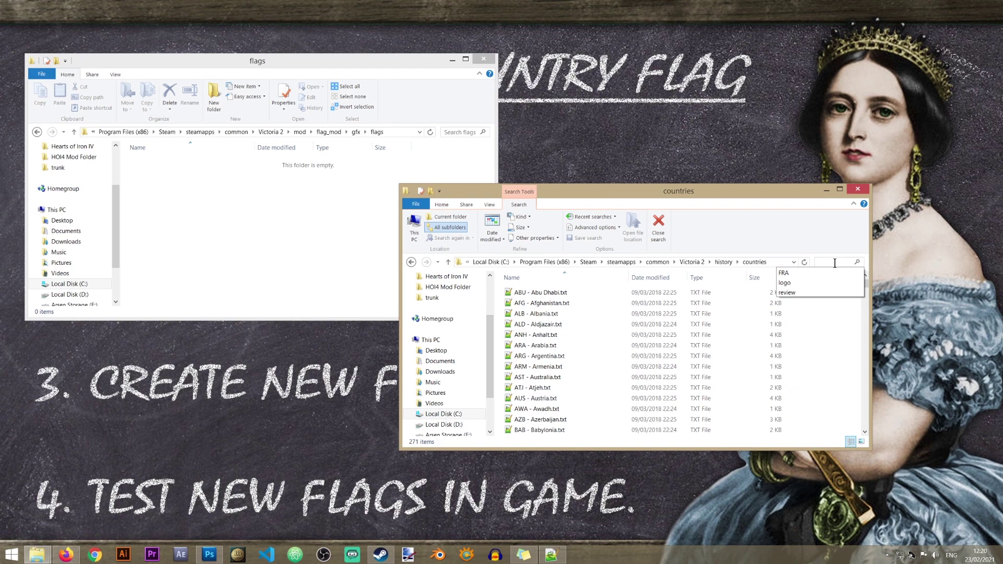
{"action": "type", "text": "hait"}
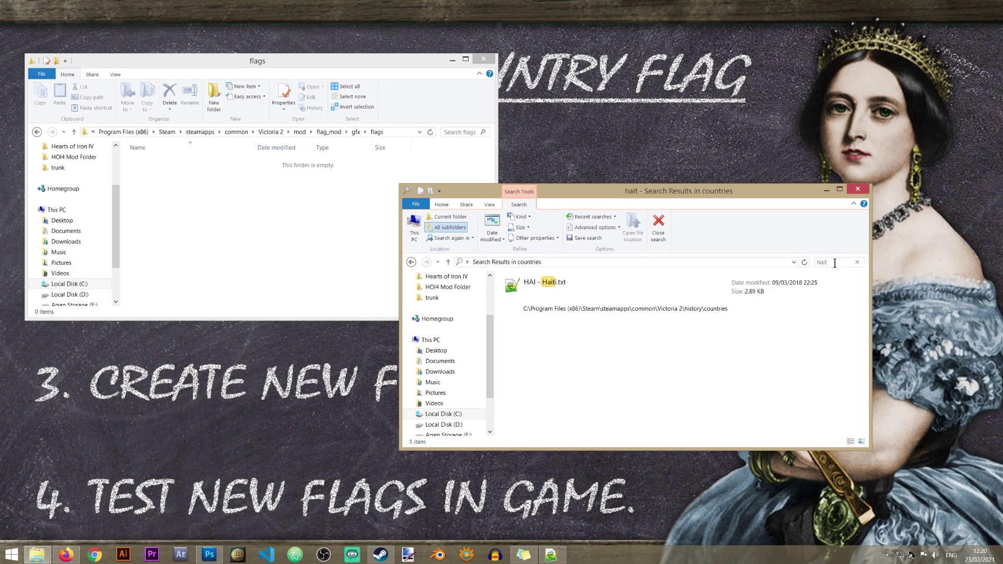
{"action": "left_click", "coordinate": [532, 286]}
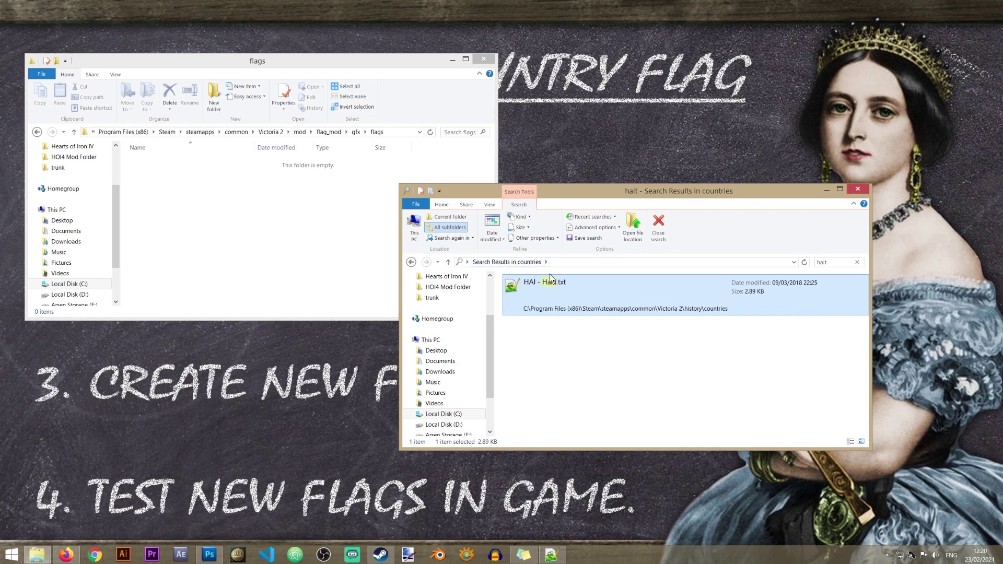
{"action": "left_click", "coordinate": [564, 364]}
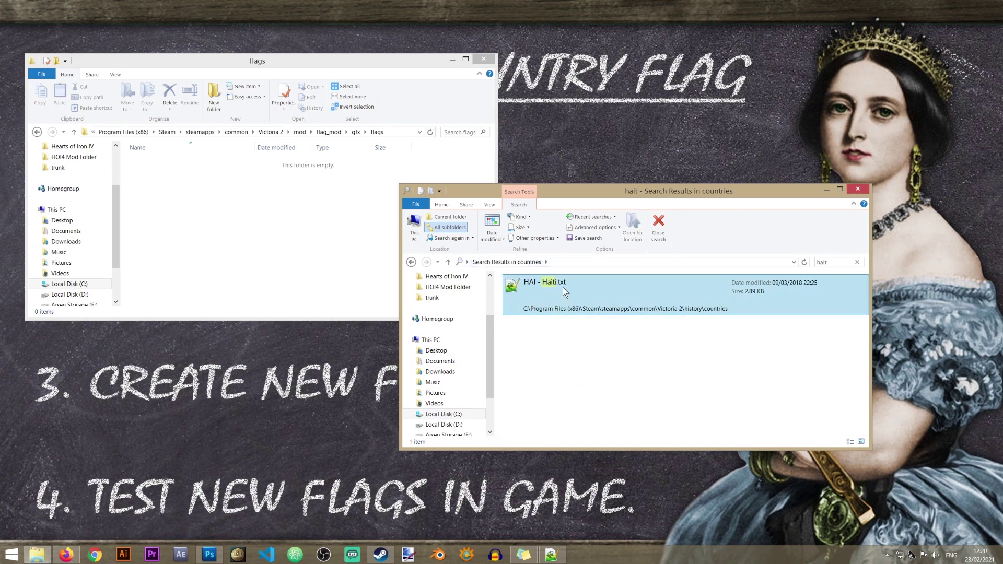
{"action": "left_click", "coordinate": [857, 262]}
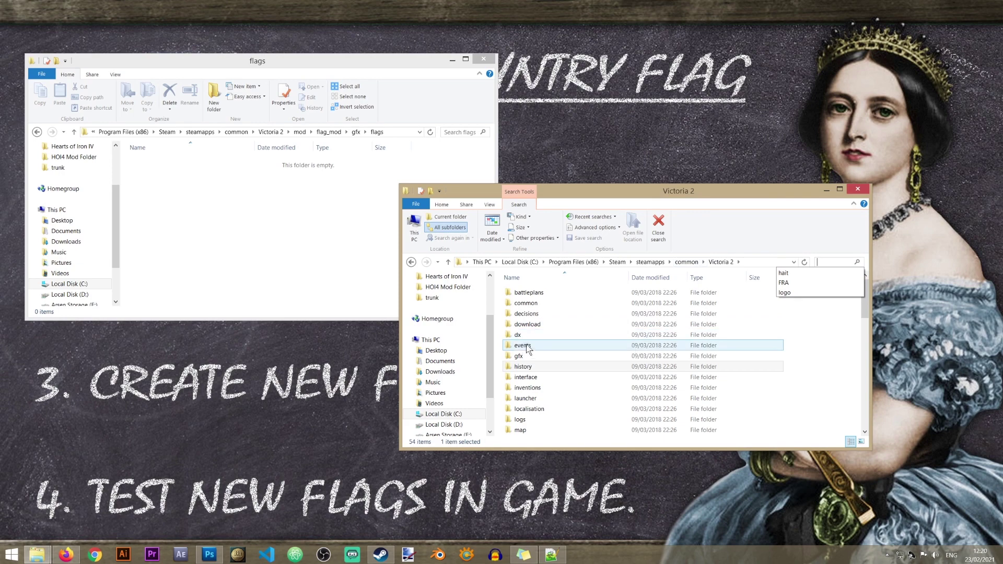
- Search the game's gfx\flags folder for 'HAI' and select the five HAI flag TGAs
{"action": "double_click", "coordinate": [518, 356]}
{"action": "double_click", "coordinate": [521, 324]}
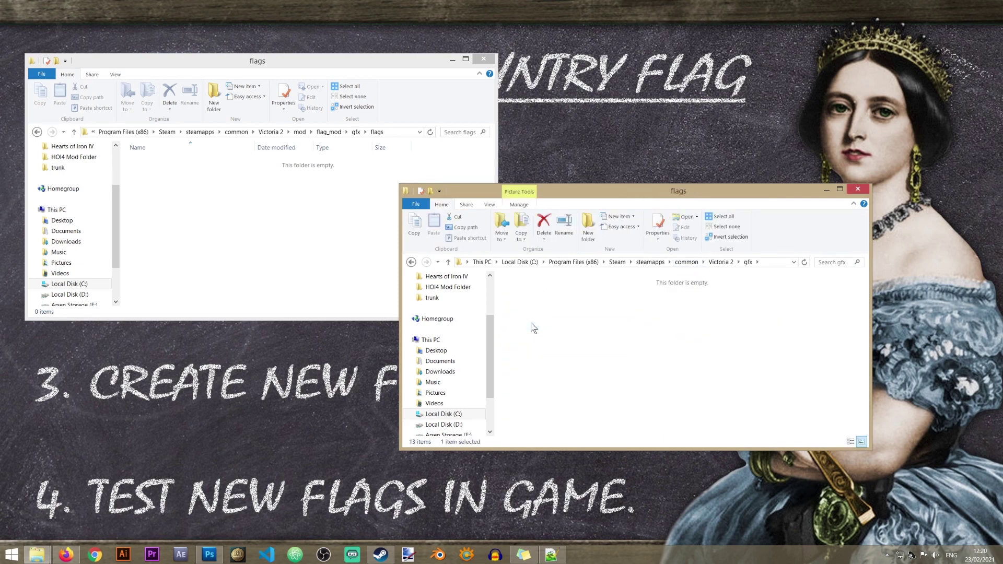
{"action": "left_click", "coordinate": [832, 261]}
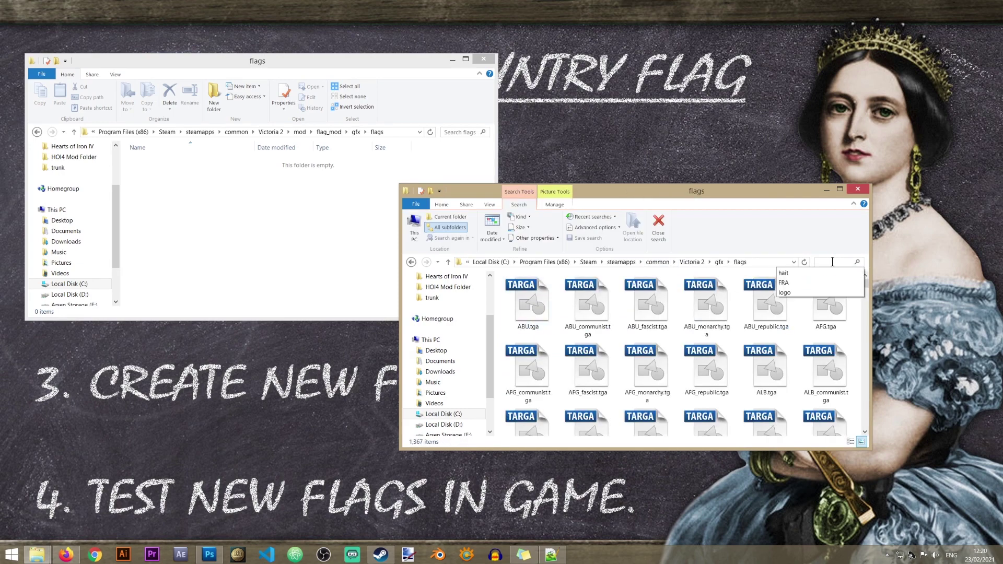
{"action": "type", "text": "HAI"}
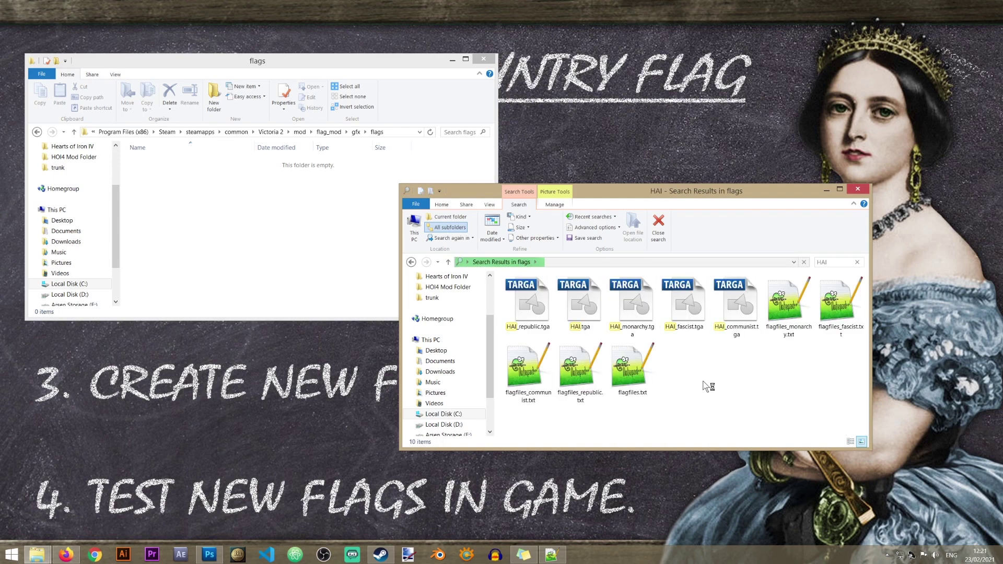
{"action": "left_click_drag", "start_coordinate": [737, 305], "coordinate": [299, 266]}
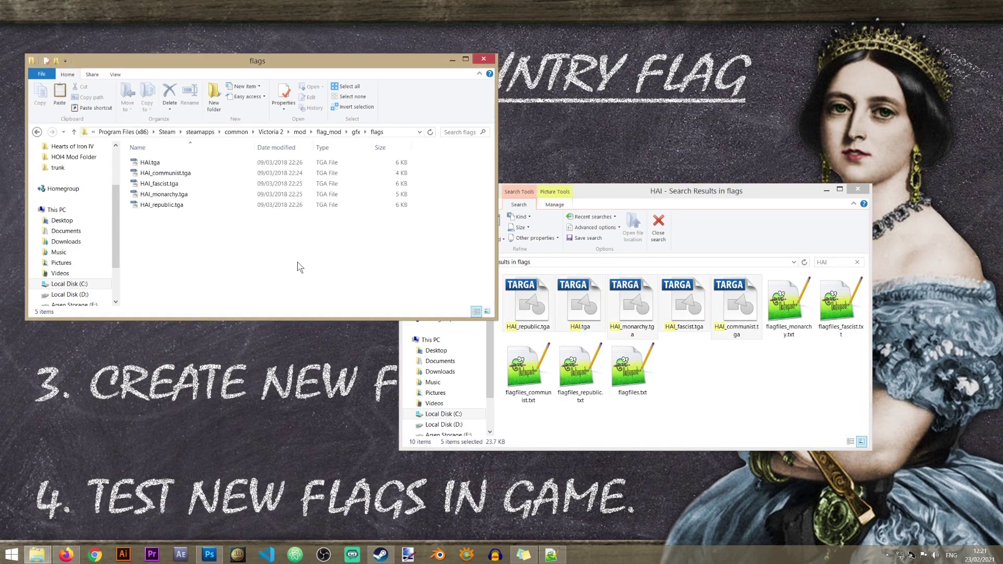
- Open the five HAI flag TGAs from the mod's flags folder in paint.net as separate images
{"action": "left_click", "coordinate": [857, 189]}
{"action": "left_click_drag", "start_coordinate": [257, 61], "coordinate": [506, 103]}
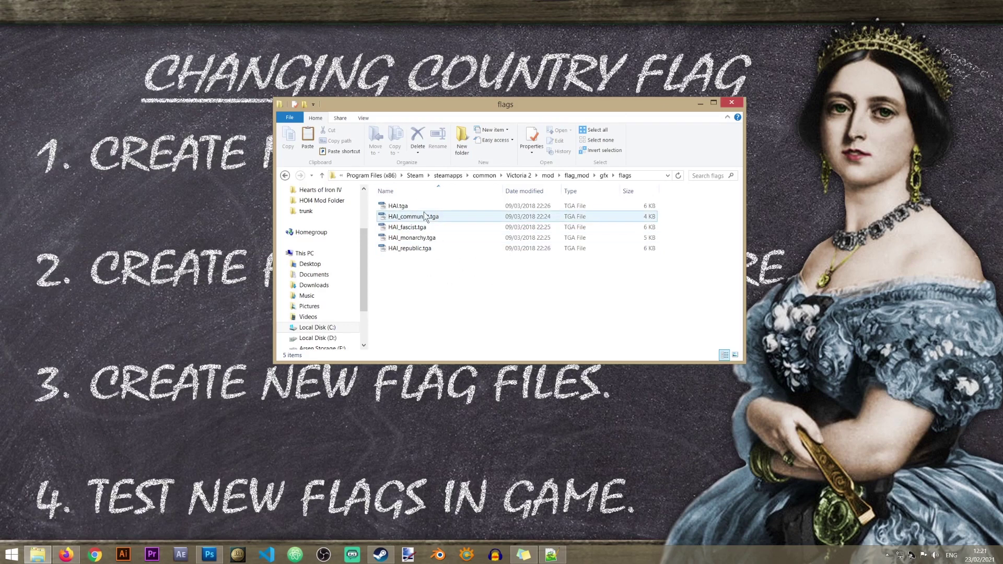
{"action": "left_click", "coordinate": [405, 557]}
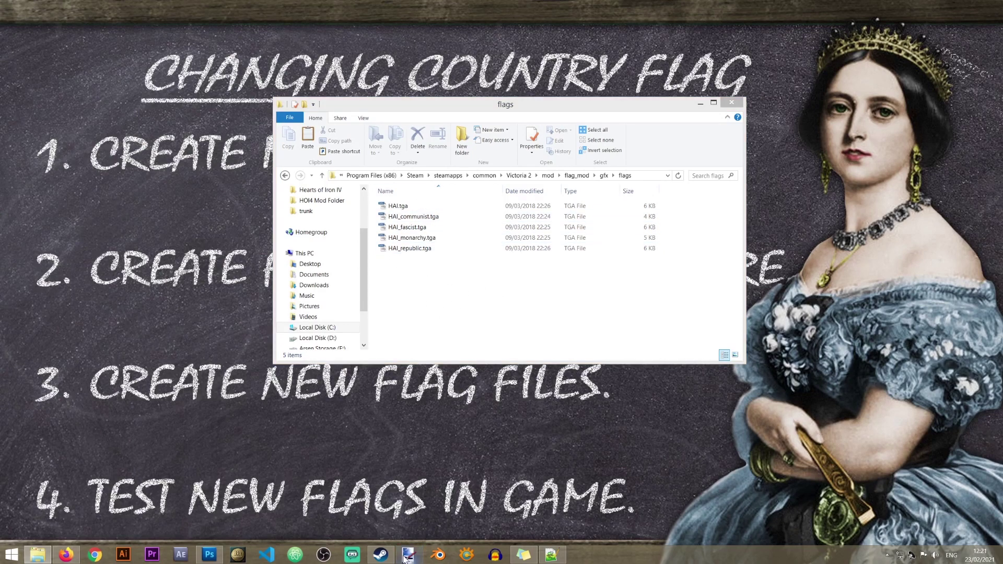
{"action": "left_click", "coordinate": [401, 556]}
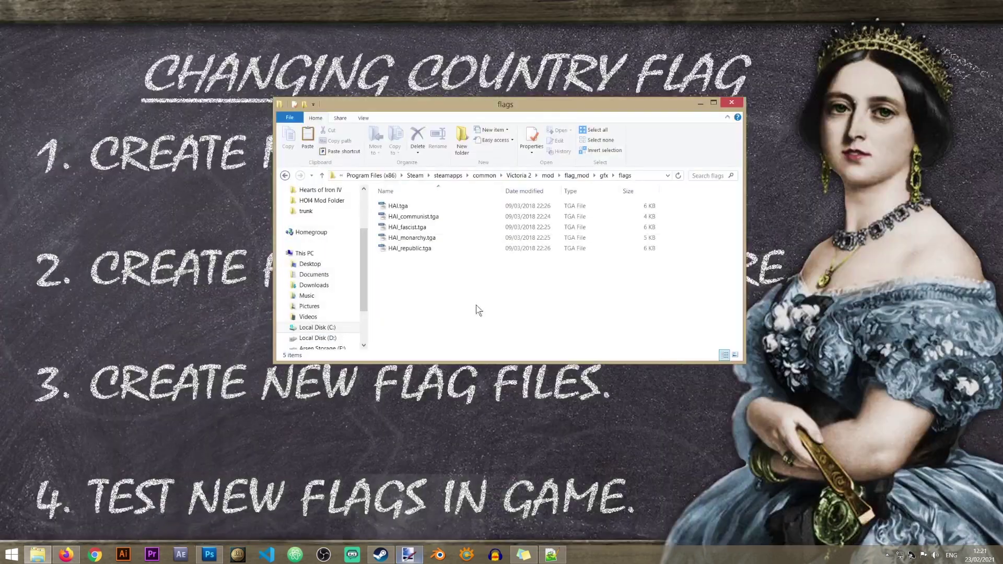
{"action": "mouse_move", "coordinate": [477, 309]}
{"action": "left_mouse_down"}
{"action": "mouse_move", "coordinate": [386, 219]}
{"action": "mouse_move", "coordinate": [394, 205]}
{"action": "mouse_move", "coordinate": [405, 553]}
{"action": "mouse_move", "coordinate": [388, 98]}
{"action": "left_mouse_up"}
{"action": "left_click_drag", "start_coordinate": [395, 5], "coordinate": [397, 5]}
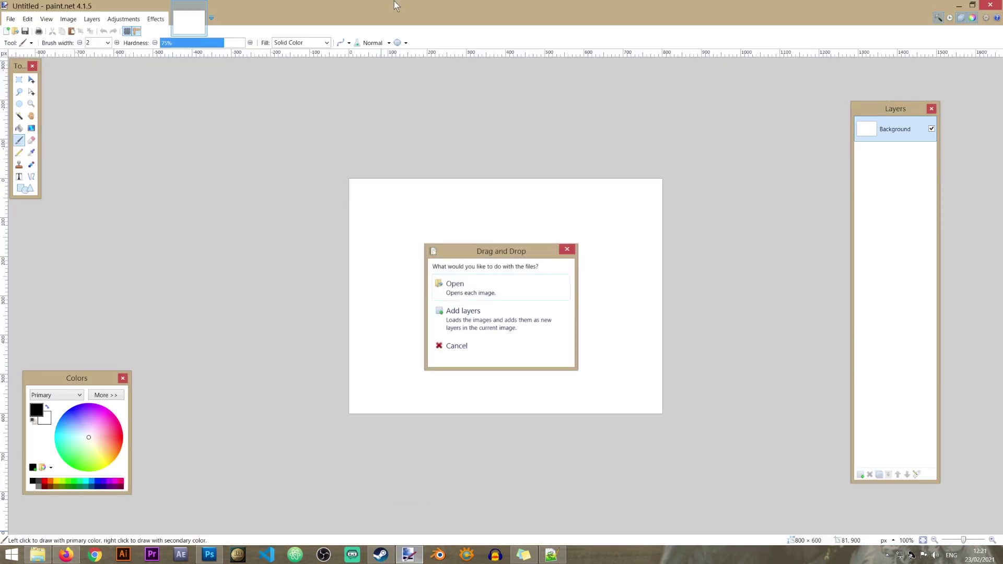
{"action": "left_click", "coordinate": [448, 286]}
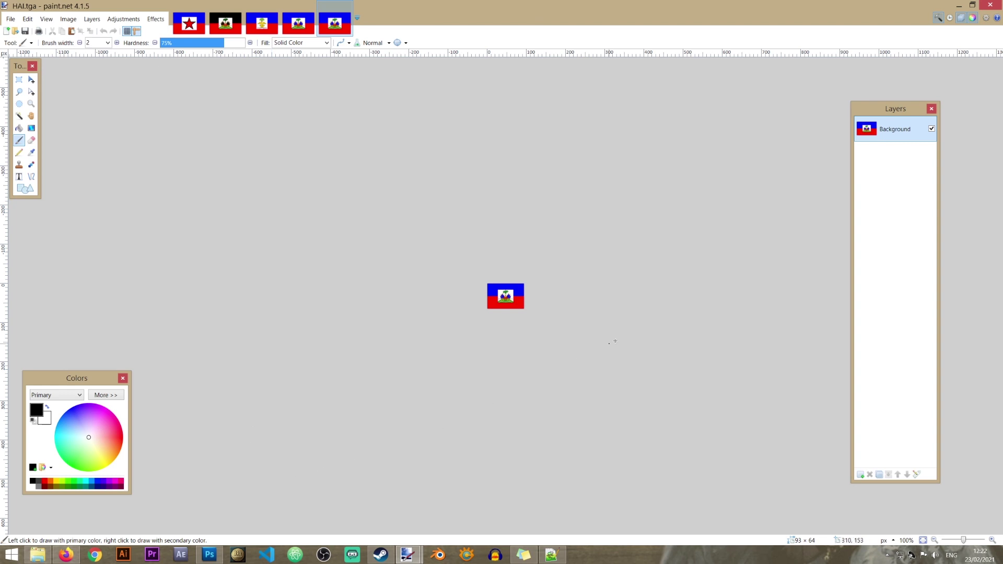
{"action": "left_click", "coordinate": [49, 552]}
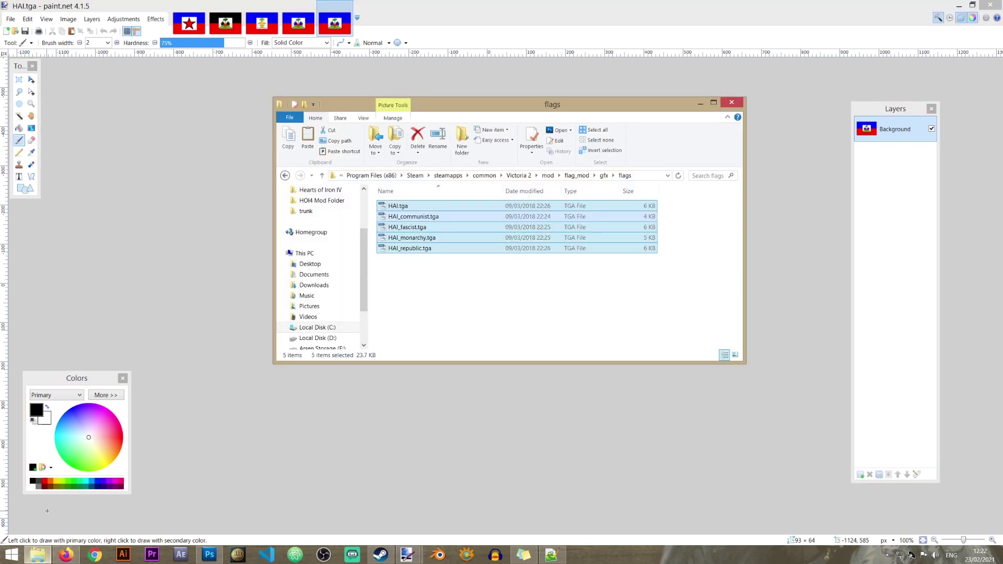
{"action": "left_click", "coordinate": [576, 175]}
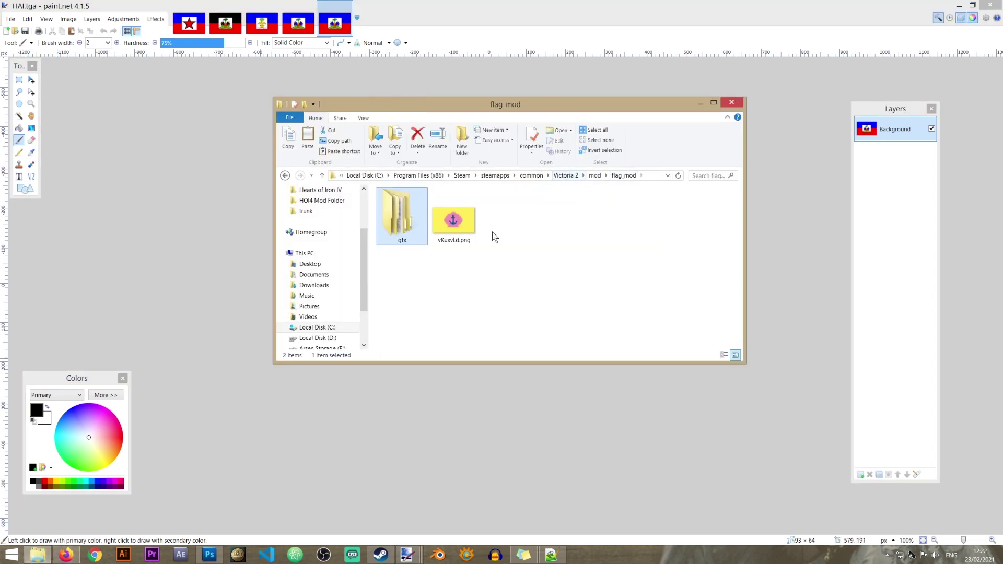
- Open vKuxvLd.png in paint.net, copy it all, and paste it into HAI_communist.tga
{"action": "left_click", "coordinate": [470, 5]}
{"action": "left_click_drag", "start_coordinate": [470, 5], "coordinate": [483, 173]}
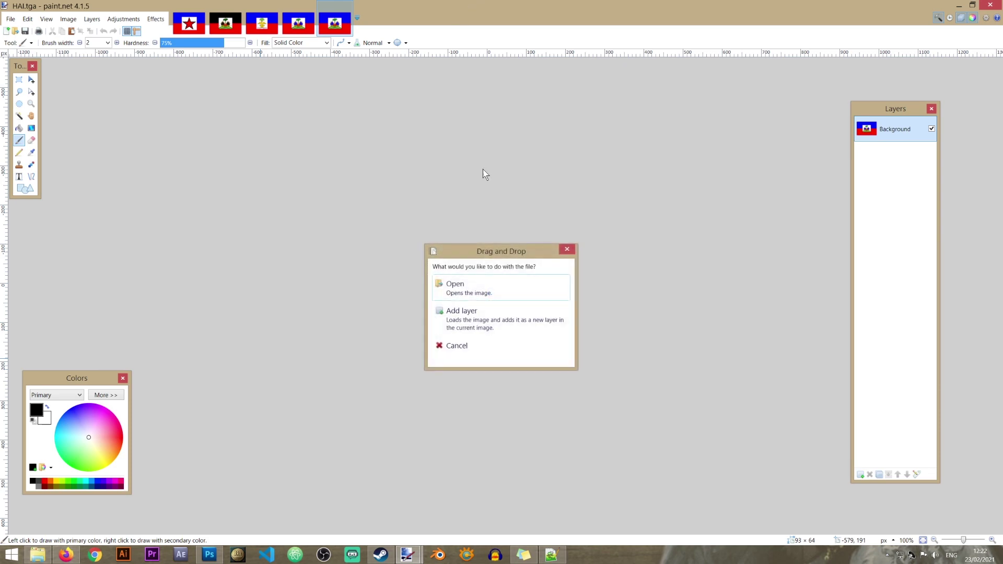
{"action": "left_click", "coordinate": [505, 284]}
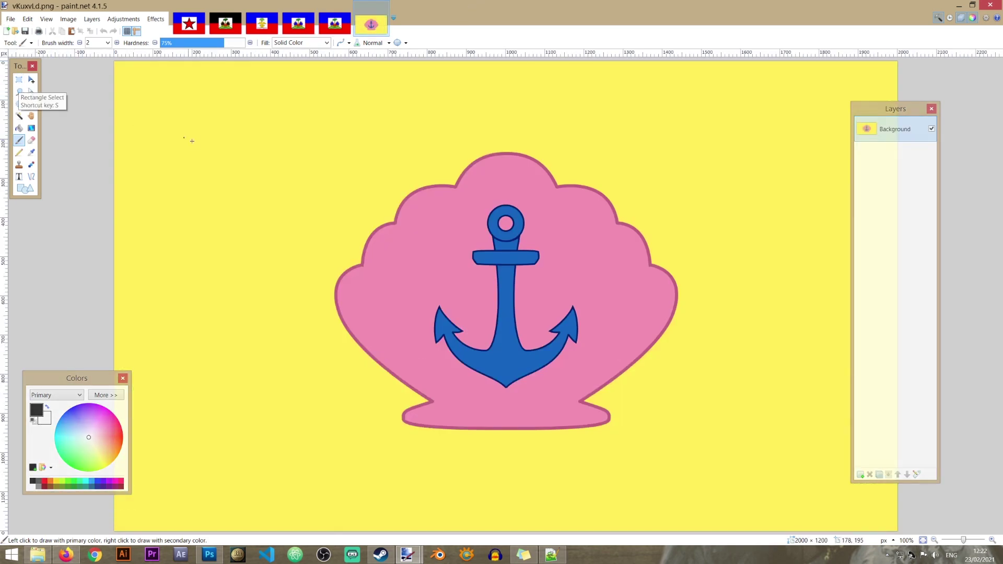
{"action": "key", "text": "ctrl+a"}
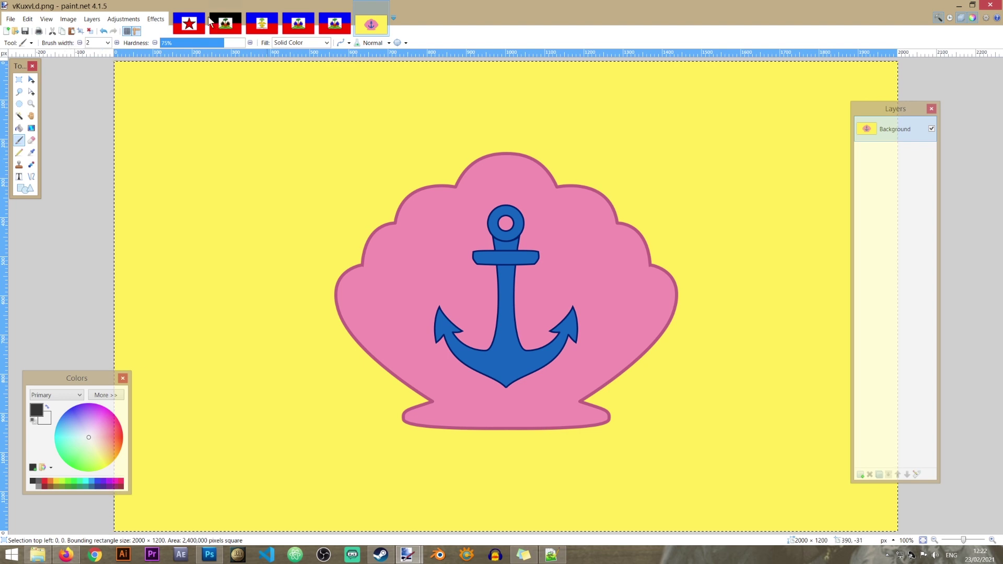
{"action": "left_click", "coordinate": [189, 23]}
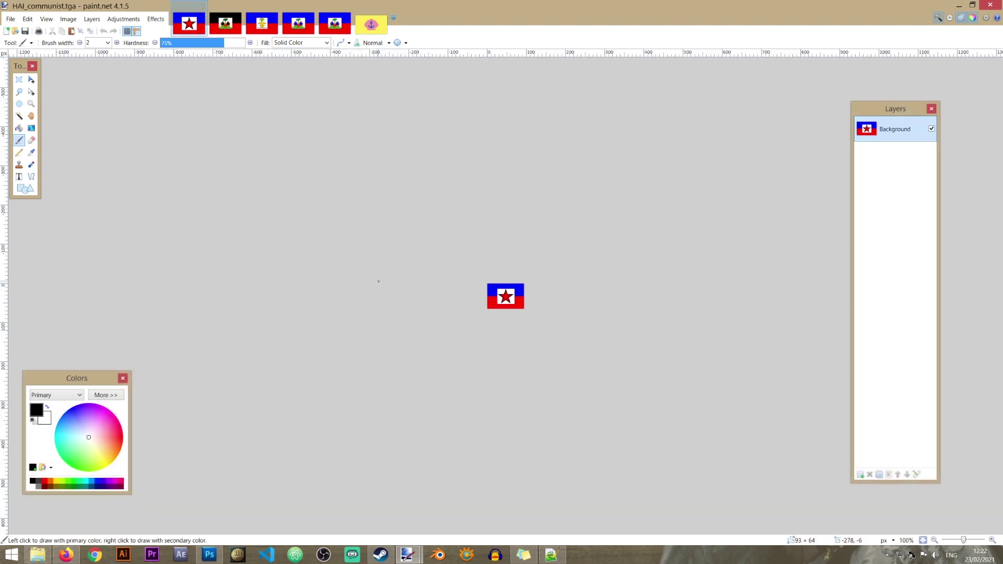
{"action": "key", "text": "ctrl+v"}
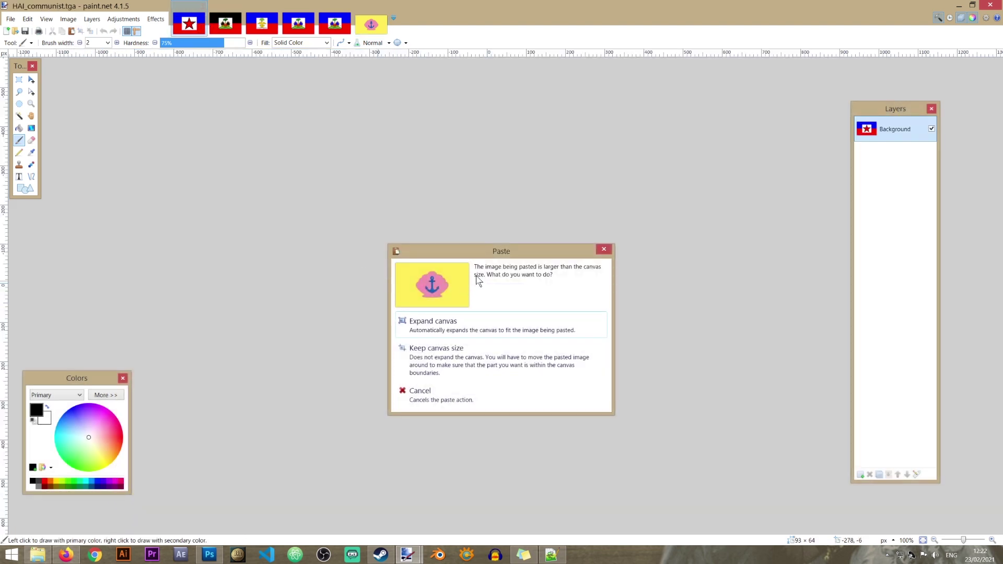
- Keep HAI_communist's 93 × 64 canvas and resize the pasted design to fit it exactly
{"action": "left_click", "coordinate": [481, 359]}
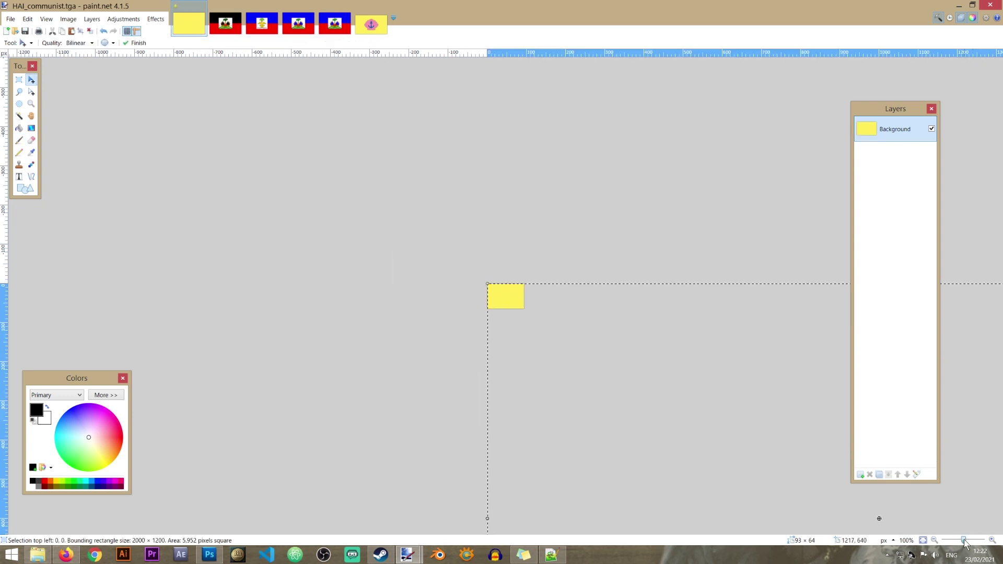
{"action": "left_click_drag", "start_coordinate": [964, 543], "coordinate": [961, 541]}
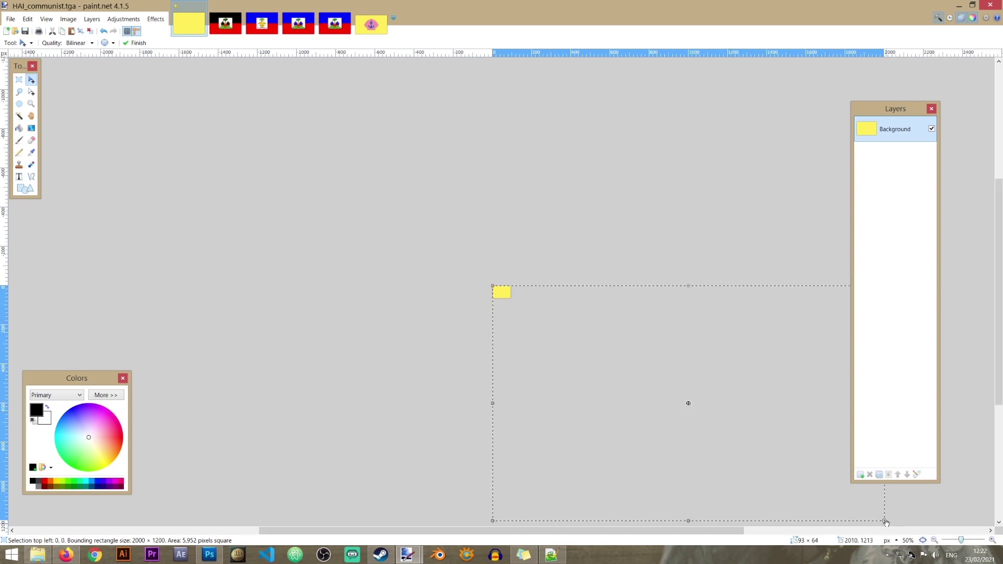
{"action": "left_click_drag", "start_coordinate": [885, 521], "coordinate": [514, 299]}
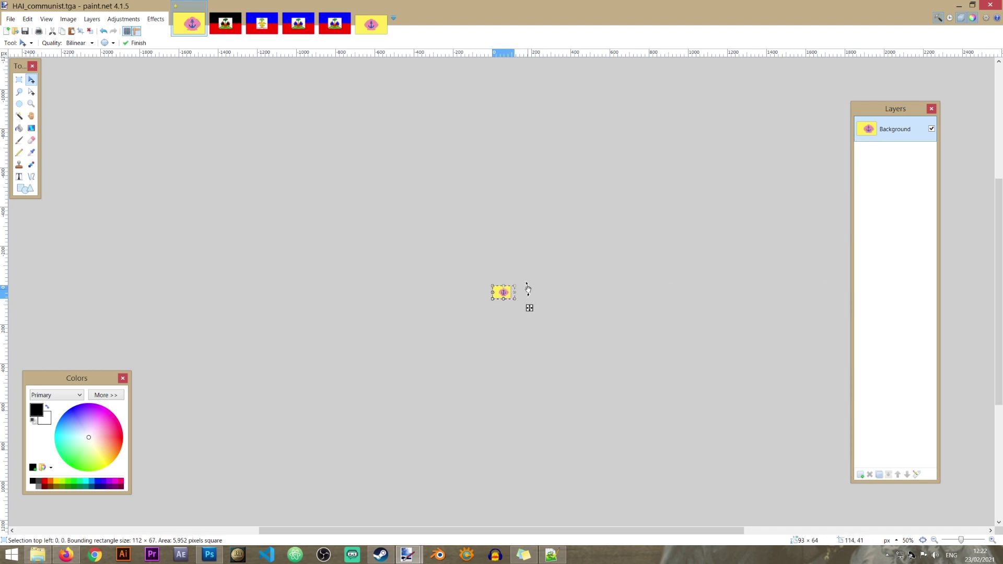
{"action": "left_click", "coordinate": [971, 541]}
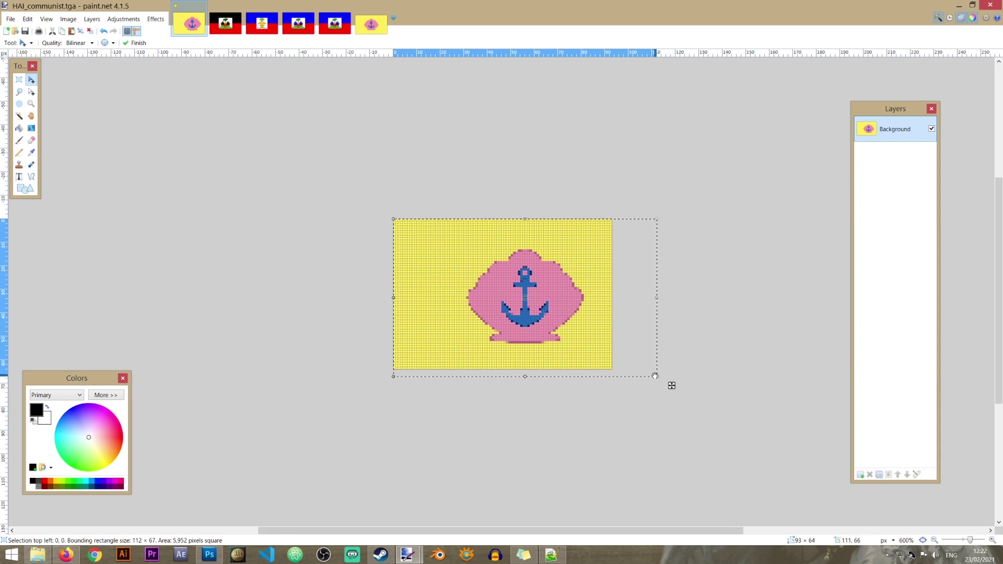
{"action": "left_click_drag", "start_coordinate": [656, 377], "coordinate": [647, 372]}
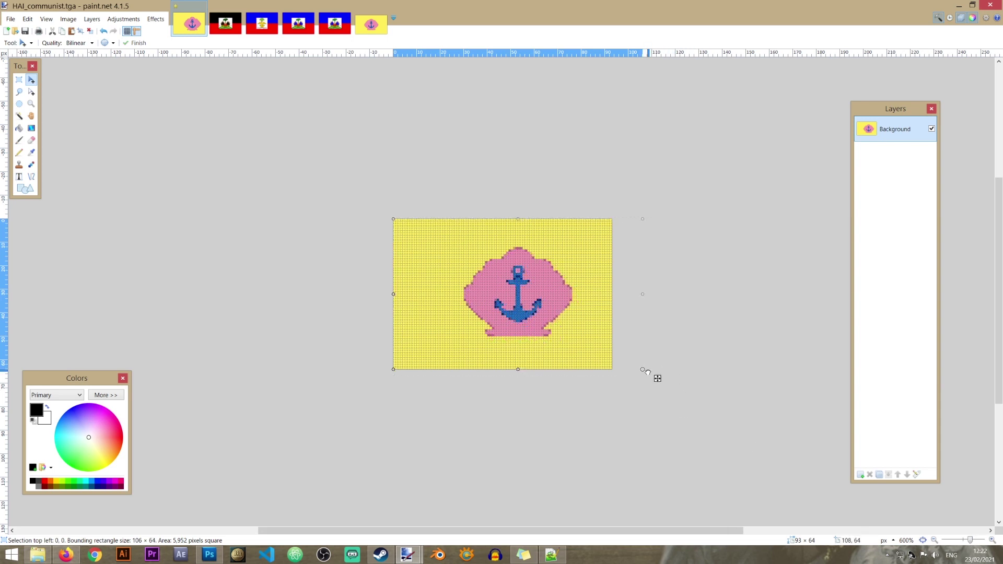
{"action": "mouse_move", "coordinate": [531, 290]}
{"action": "left_mouse_down"}
{"action": "mouse_move", "coordinate": [506, 291]}
{"action": "mouse_move", "coordinate": [518, 290]}
{"action": "left_mouse_up"}
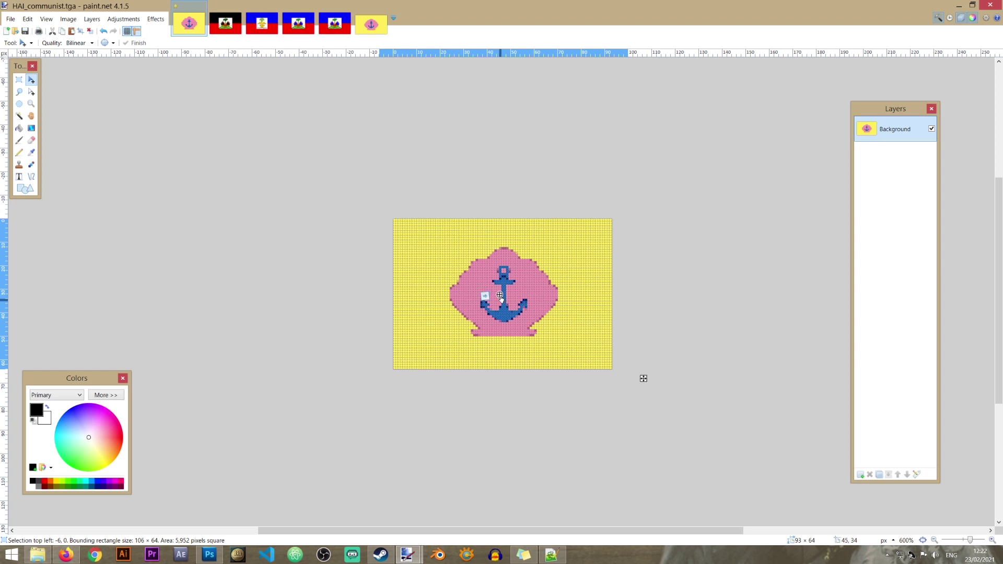
{"action": "key", "text": "Left"}
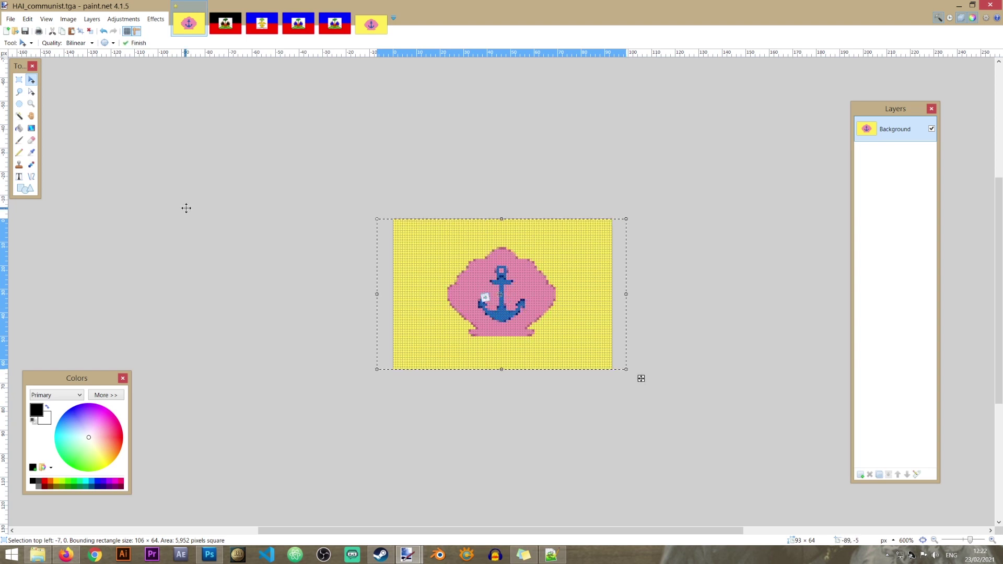
{"action": "left_click", "coordinate": [18, 80]}
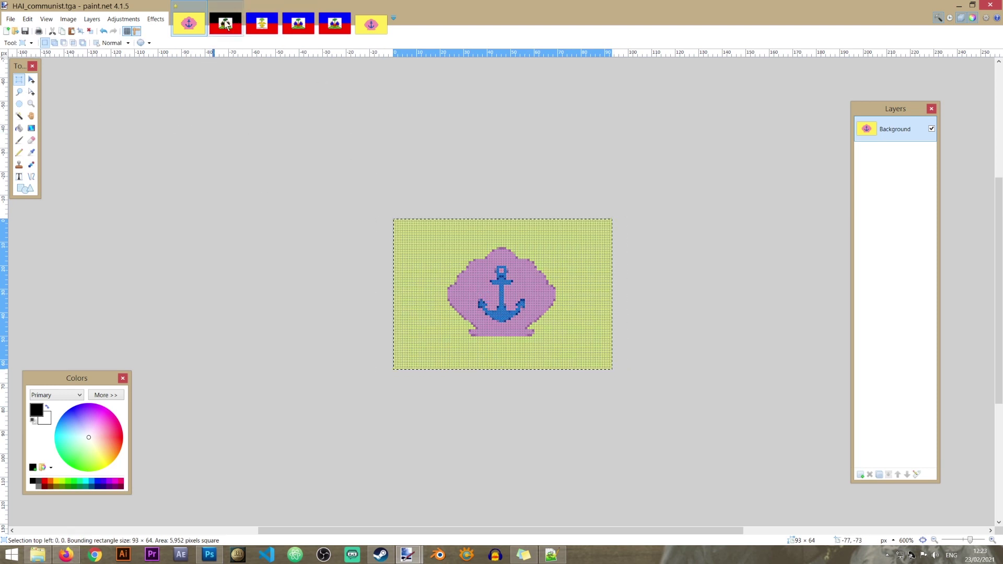
- Paste the shell-and-anchor design into HAI_fascist, HAI_monarchy, HAI_republic and HAI.tga
{"action": "left_click", "coordinate": [225, 22]}
{"action": "key", "text": "ctrl+v"}
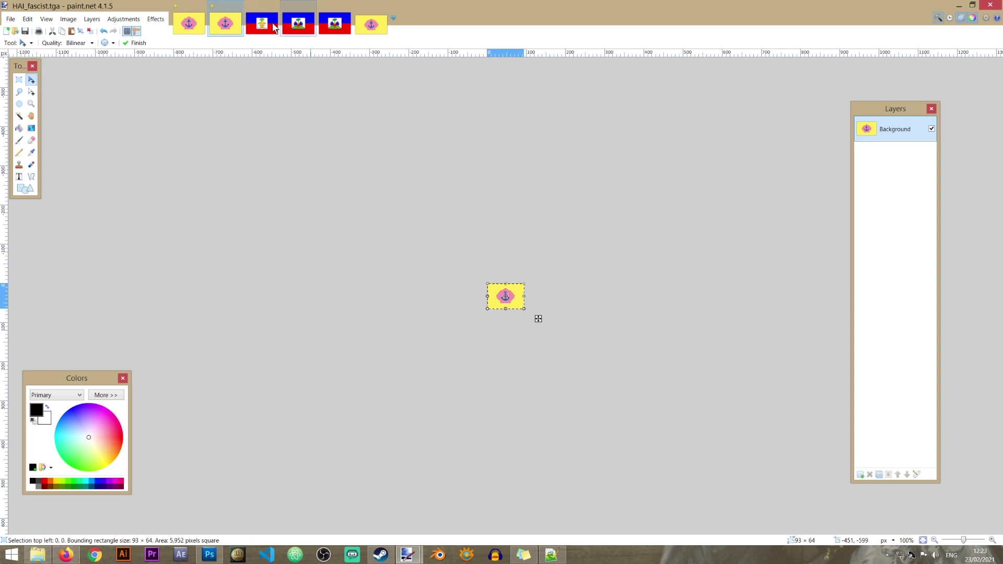
{"action": "left_click", "coordinate": [274, 29]}
{"action": "key", "text": "ctrl+v"}
{"action": "left_click", "coordinate": [309, 32]}
{"action": "key", "text": "ctrl+v"}
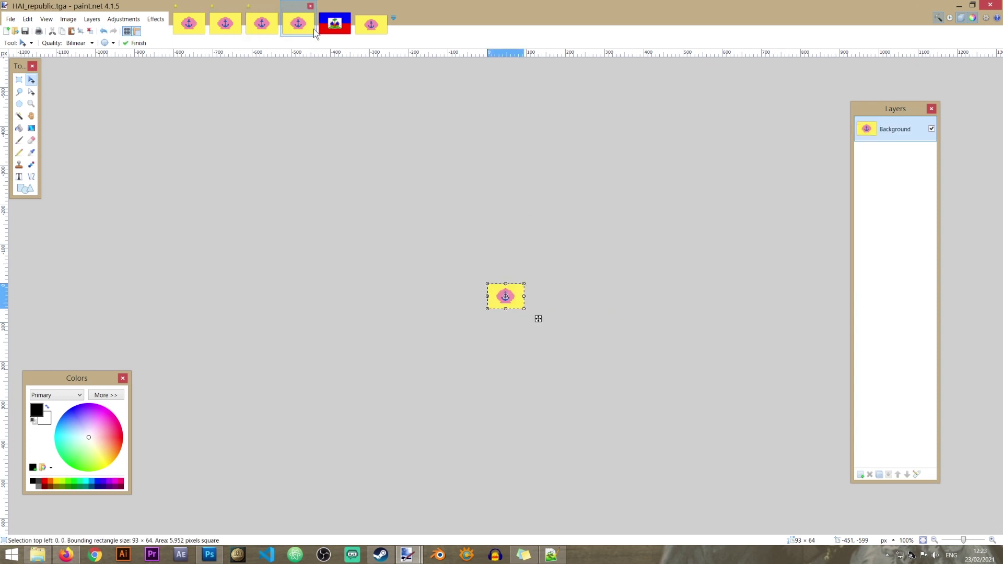
{"action": "left_click", "coordinate": [332, 27]}
{"action": "key", "text": "ctrl+v"}
{"action": "left_click", "coordinate": [204, 18]}
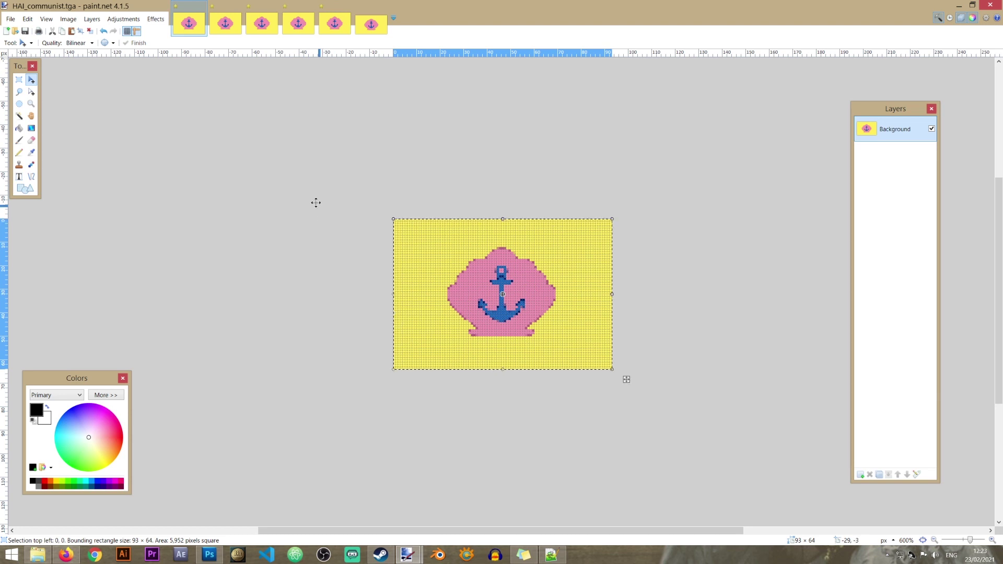
- Save HAI_communist, HAI_fascist and HAI_monarchy as TGA with the default save settings
{"action": "left_click", "coordinate": [10, 21]}
{"action": "left_click", "coordinate": [24, 93]}
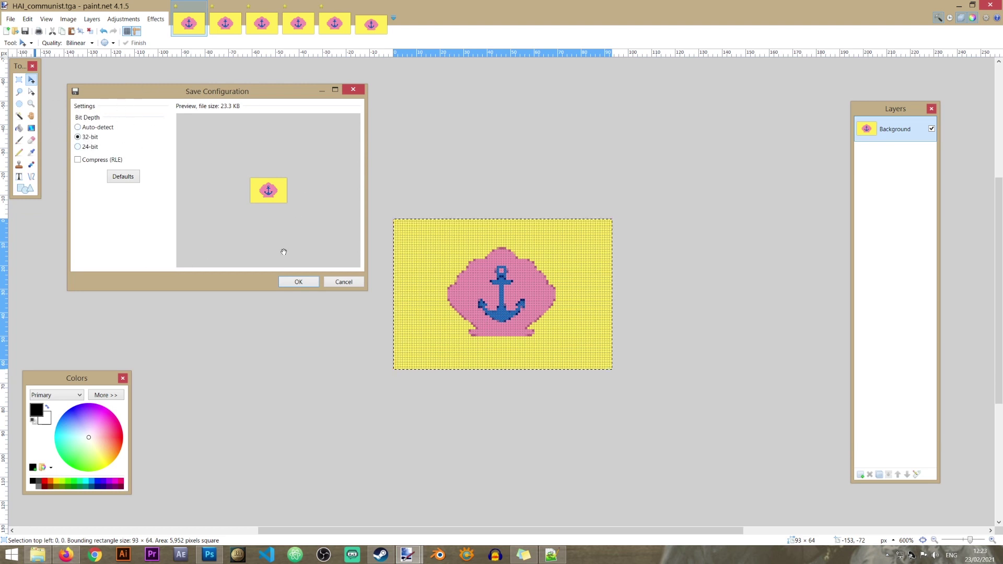
{"action": "left_click", "coordinate": [298, 282]}
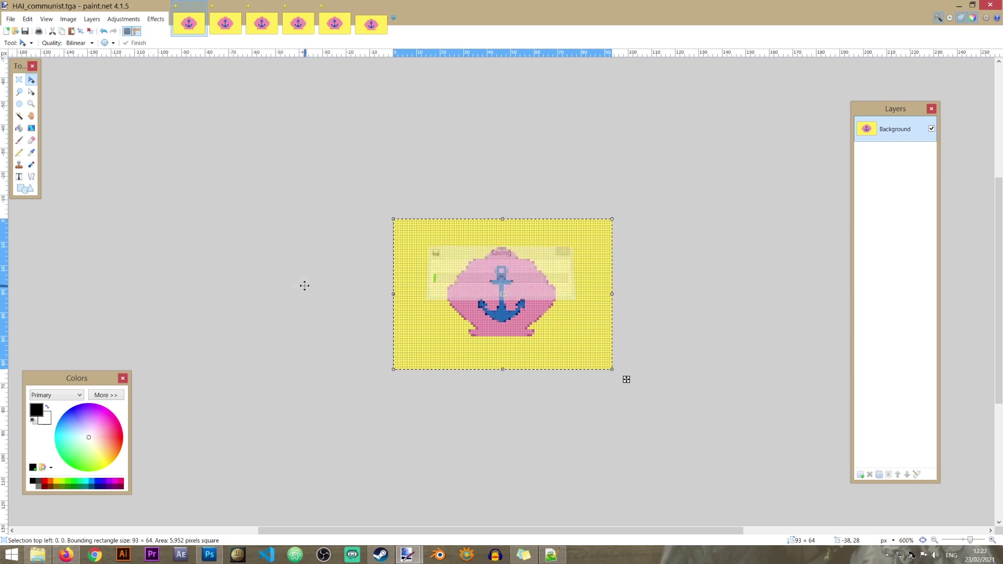
{"action": "left_click", "coordinate": [224, 26]}
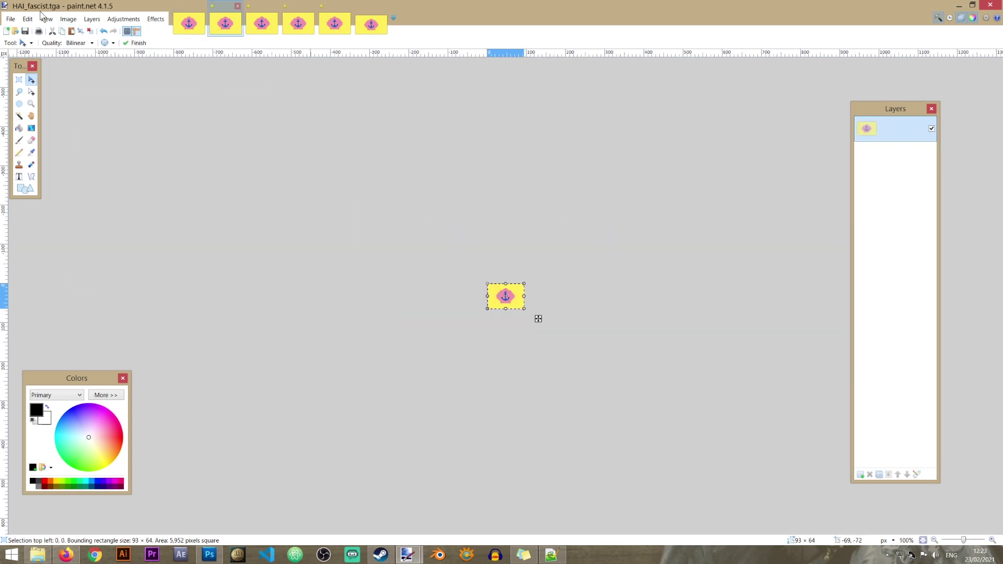
{"action": "left_click", "coordinate": [11, 19]}
{"action": "left_click", "coordinate": [34, 92]}
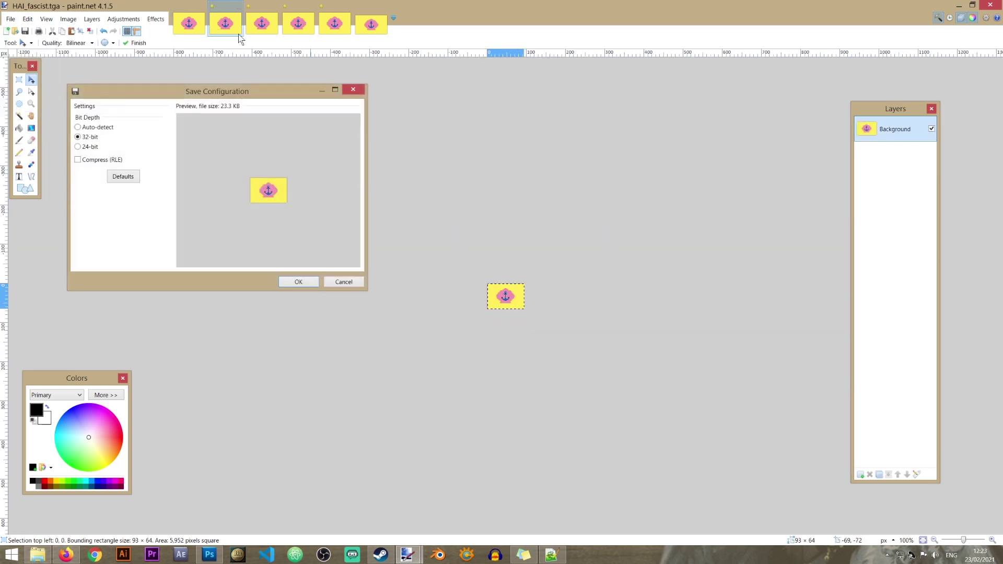
{"action": "key", "text": "Return"}
{"action": "key", "text": "ctrl+Tab"}
{"action": "left_click", "coordinate": [11, 19]}
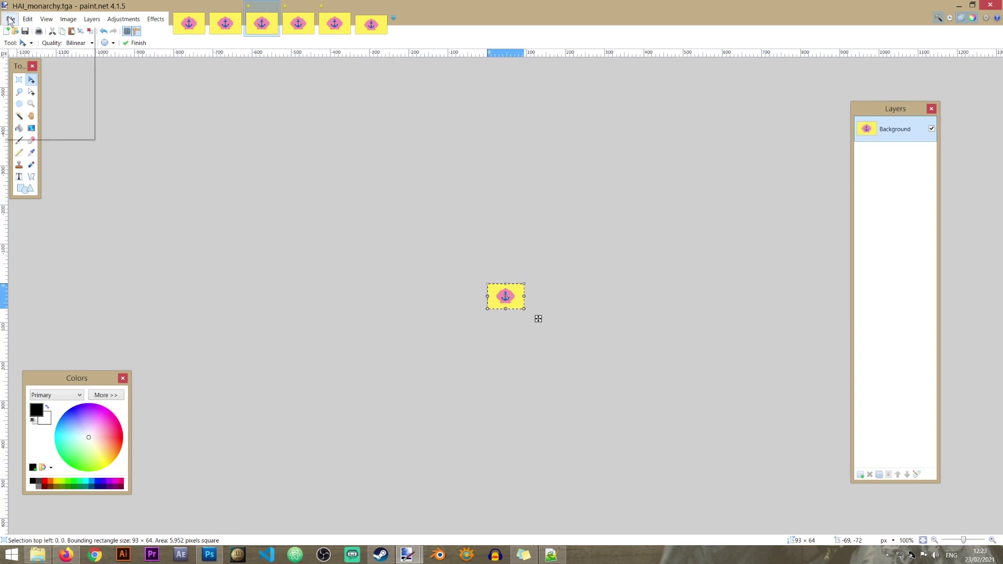
{"action": "left_click", "coordinate": [35, 92]}
{"action": "key", "text": "Return"}
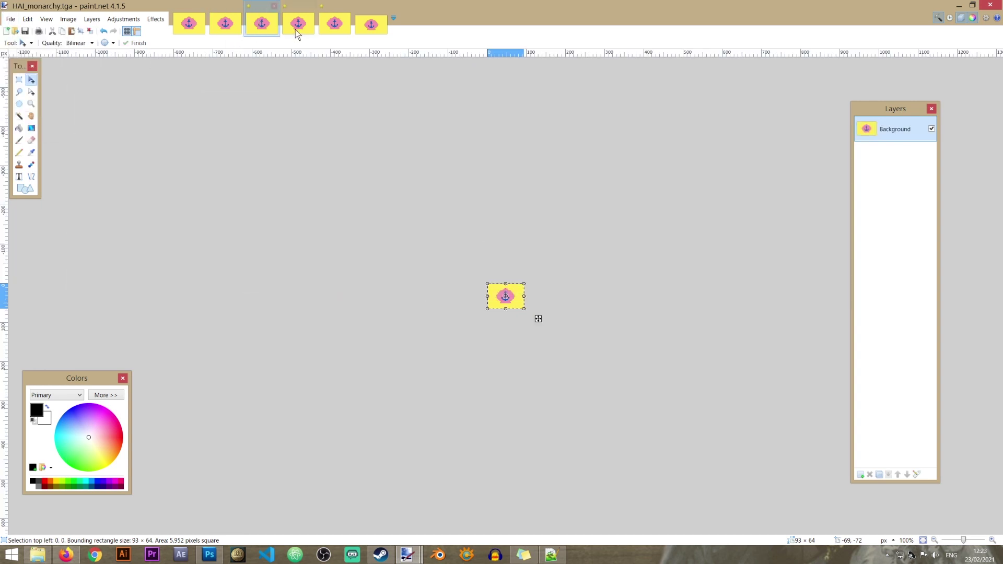
- Save HAI_republic and HAI.tga, then close paint.net
{"action": "key", "text": "ctrl+Tab"}
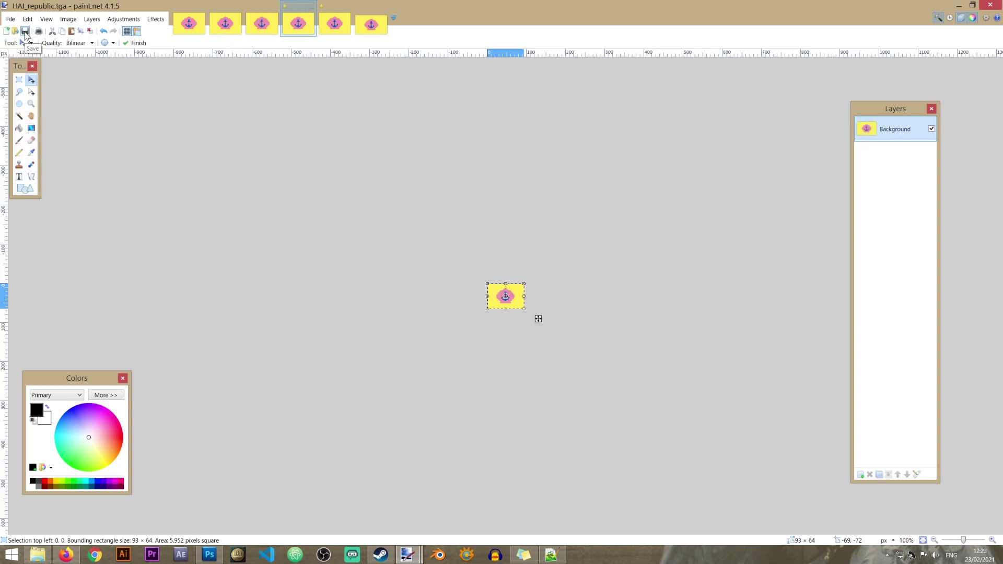
{"action": "left_click", "coordinate": [25, 32]}
{"action": "key", "text": "Return"}
{"action": "key", "text": "ctrl+Tab"}
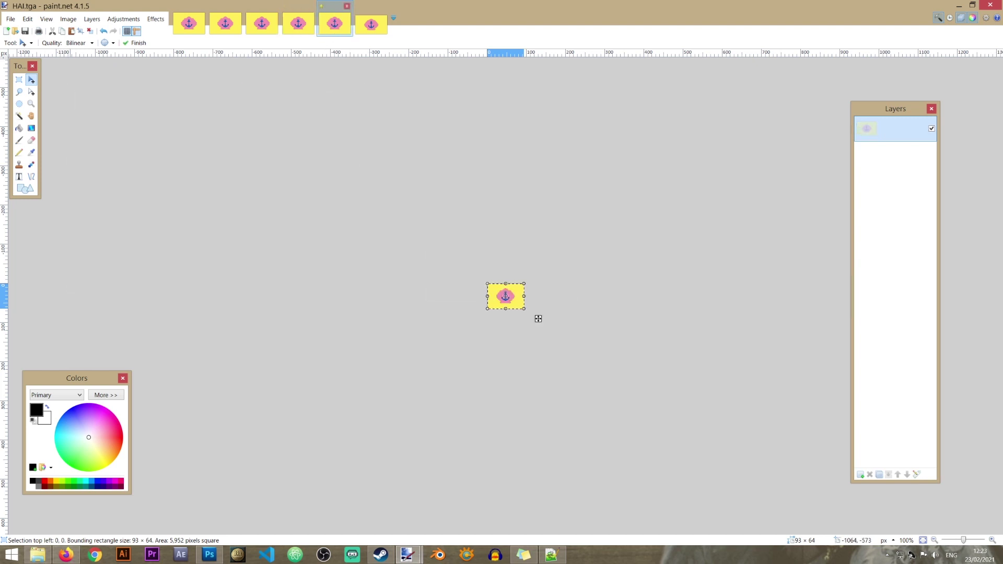
{"action": "left_click", "coordinate": [25, 31]}
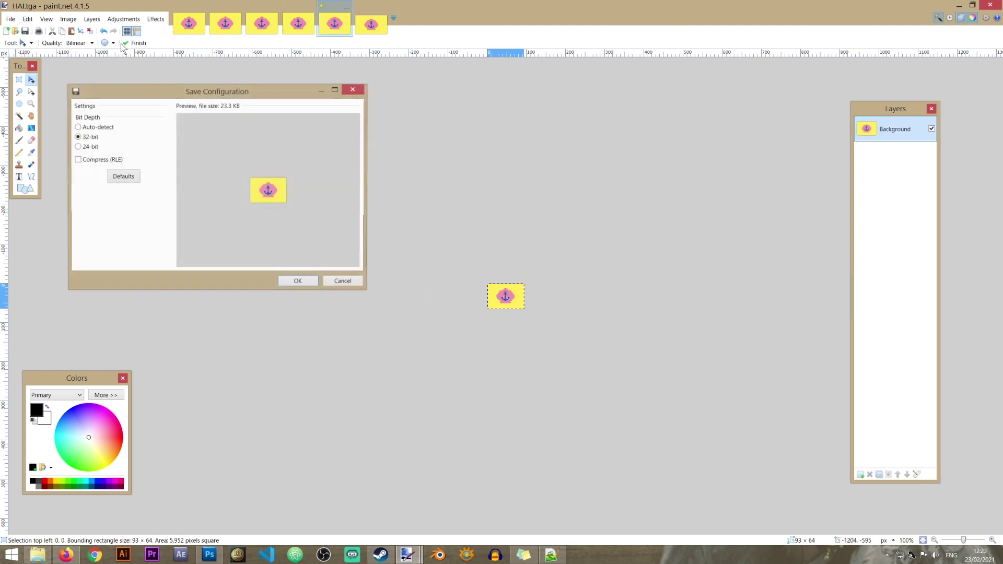
{"action": "key", "text": "Return"}
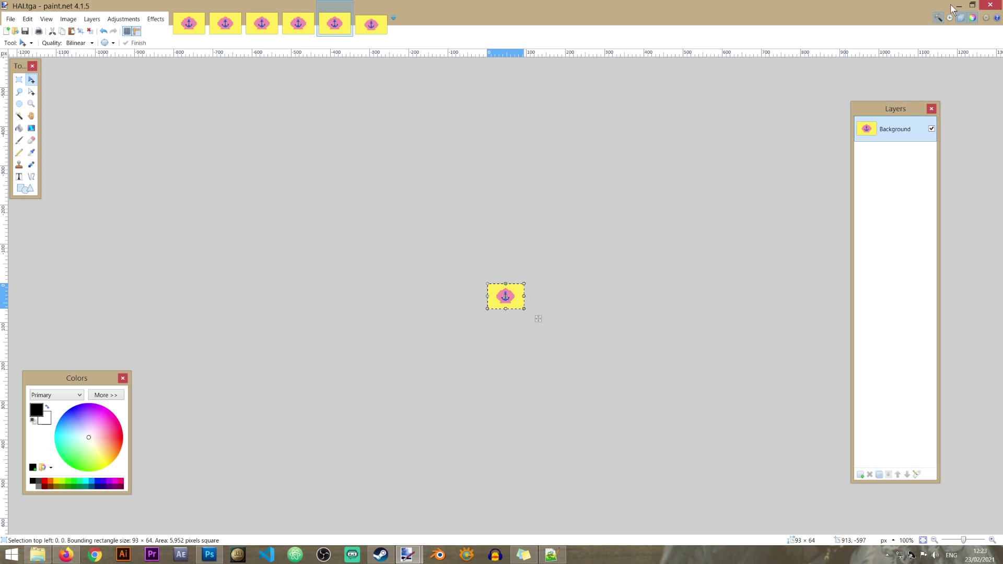
{"action": "left_click", "coordinate": [990, 5]}
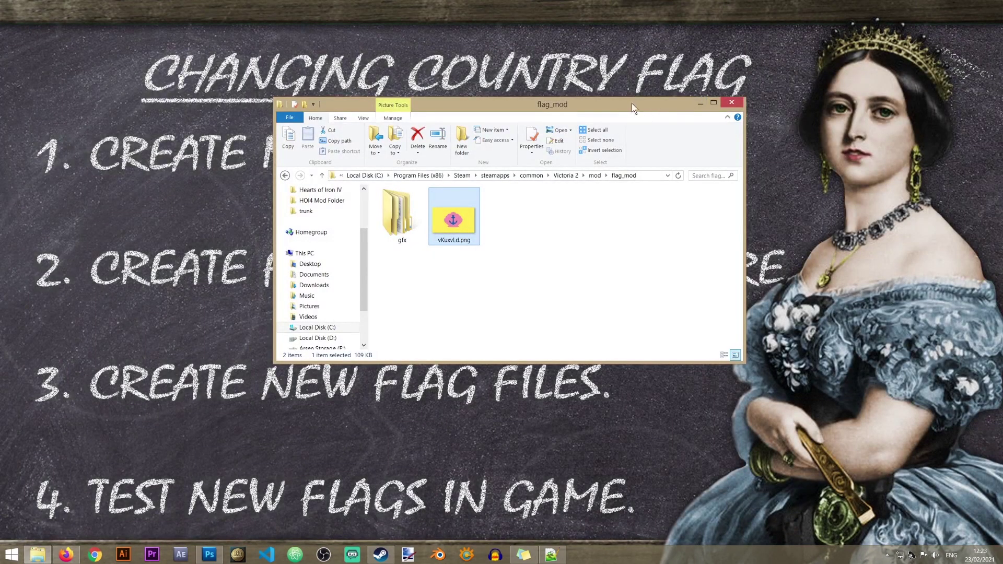
- Move aside and minimize the flag_mod folder window, then launch Victoria II from Steam's taskbar jump list
{"action": "left_click_drag", "start_coordinate": [634, 108], "coordinate": [768, 48]}
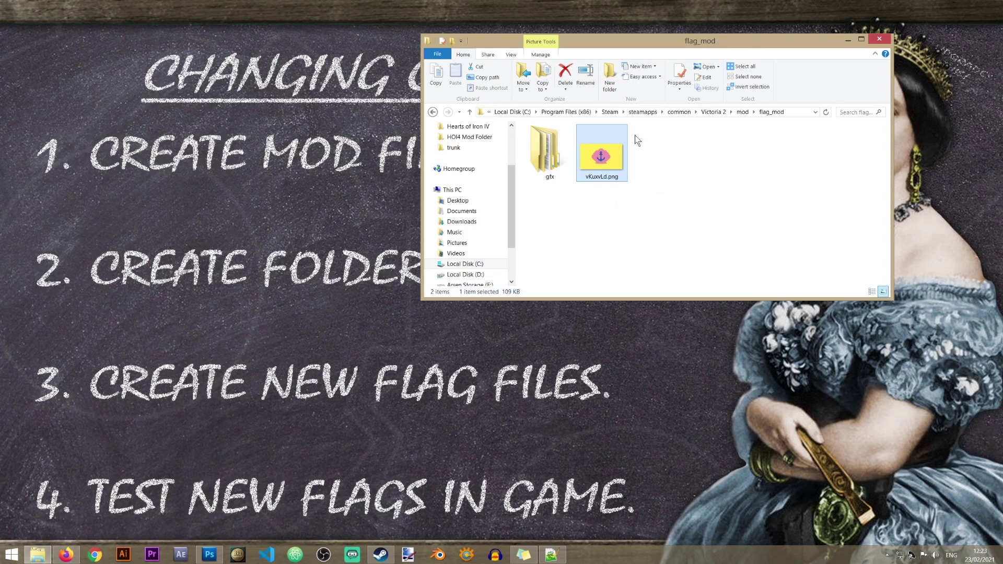
{"action": "left_click", "coordinate": [847, 39]}
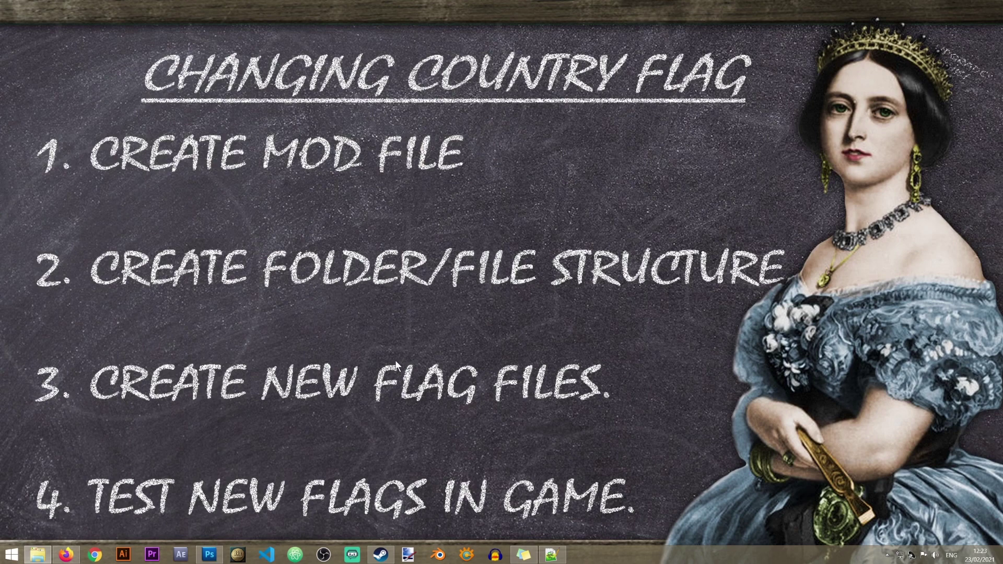
{"action": "right_click", "coordinate": [381, 555]}
{"action": "left_click", "coordinate": [354, 363]}
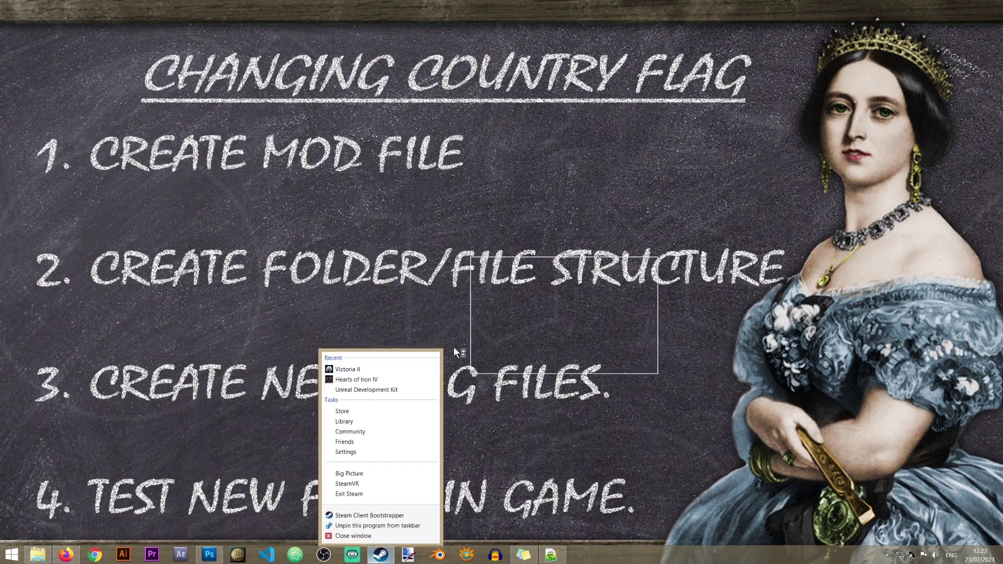
- Start Victoria 2 with Flag Mod selected and check Haiti's yellow flag in the F7 Diplomacy window
{"action": "left_click_drag", "start_coordinate": [342, 122], "coordinate": [600, 134]}
{"action": "left_click", "coordinate": [404, 362]}
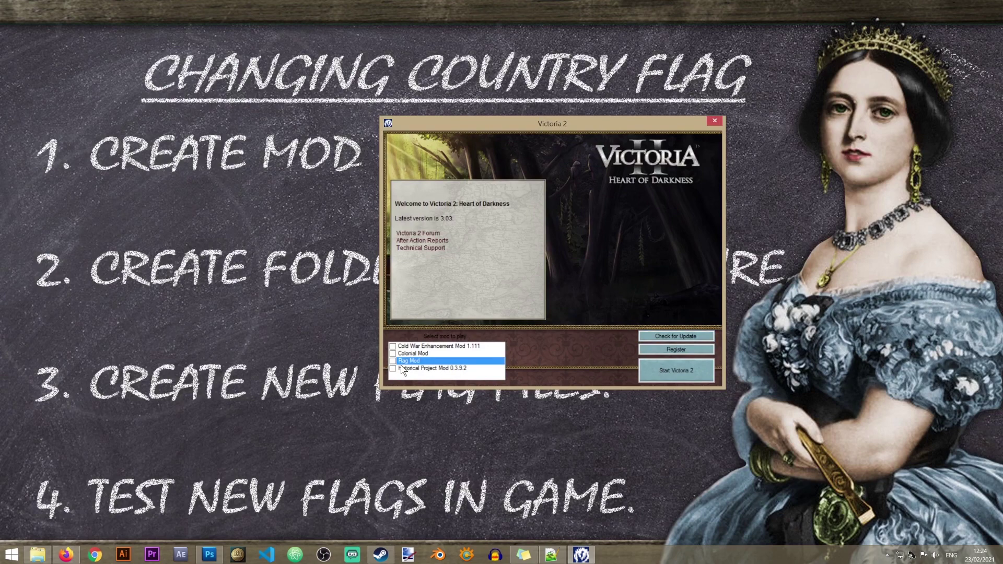
{"action": "left_click", "coordinate": [690, 379]}
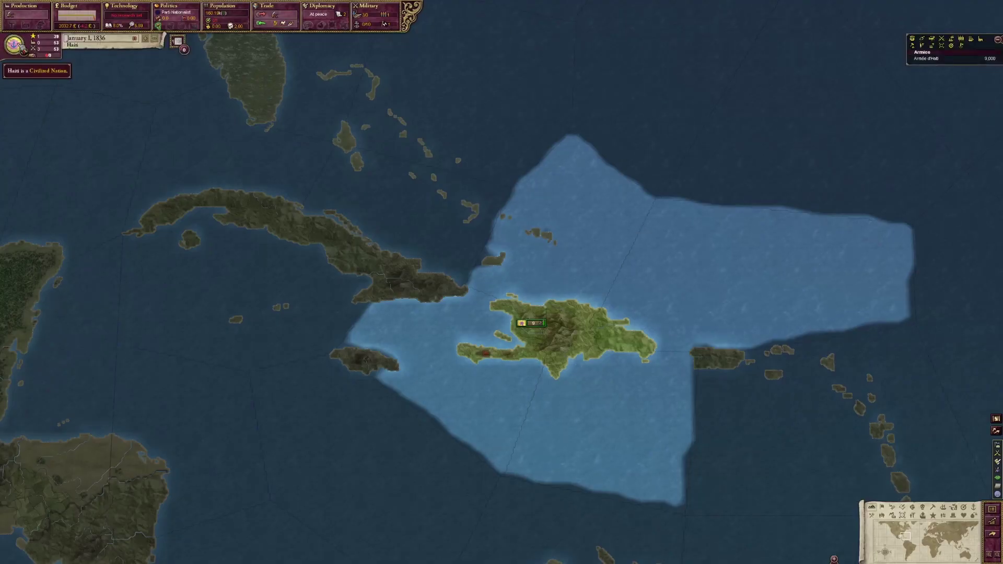
{"action": "key", "text": "F7"}
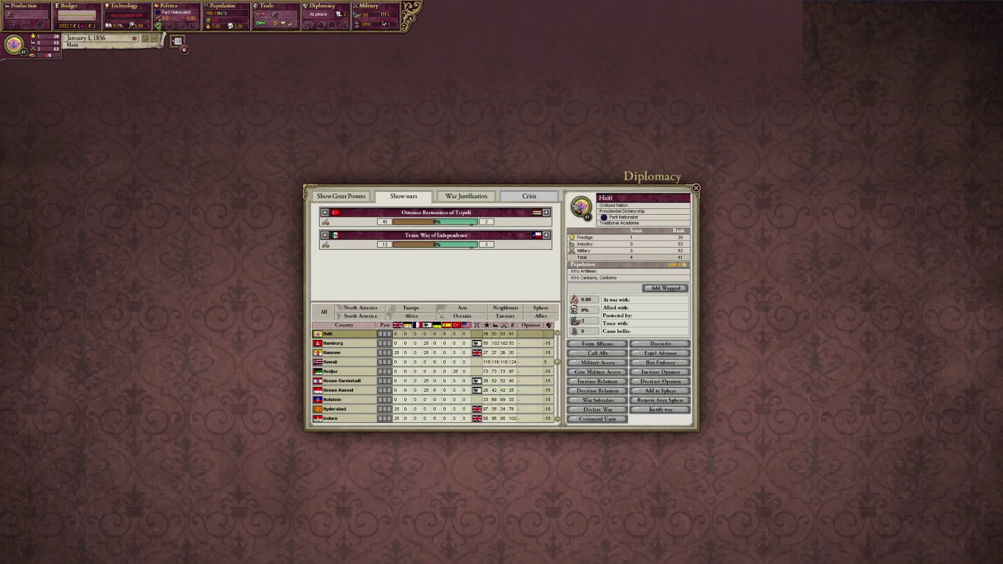
{"action": "left_click", "coordinate": [696, 189]}
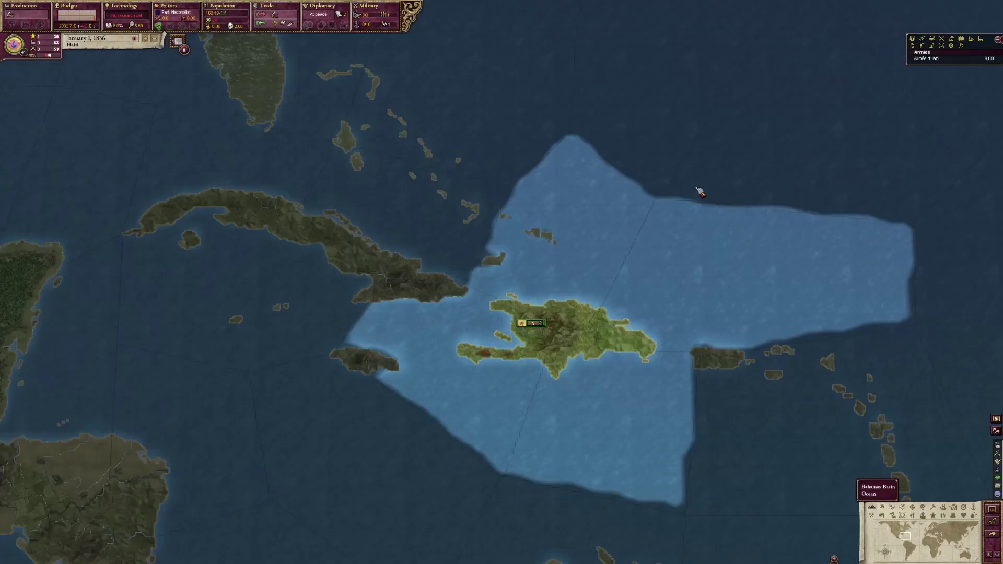